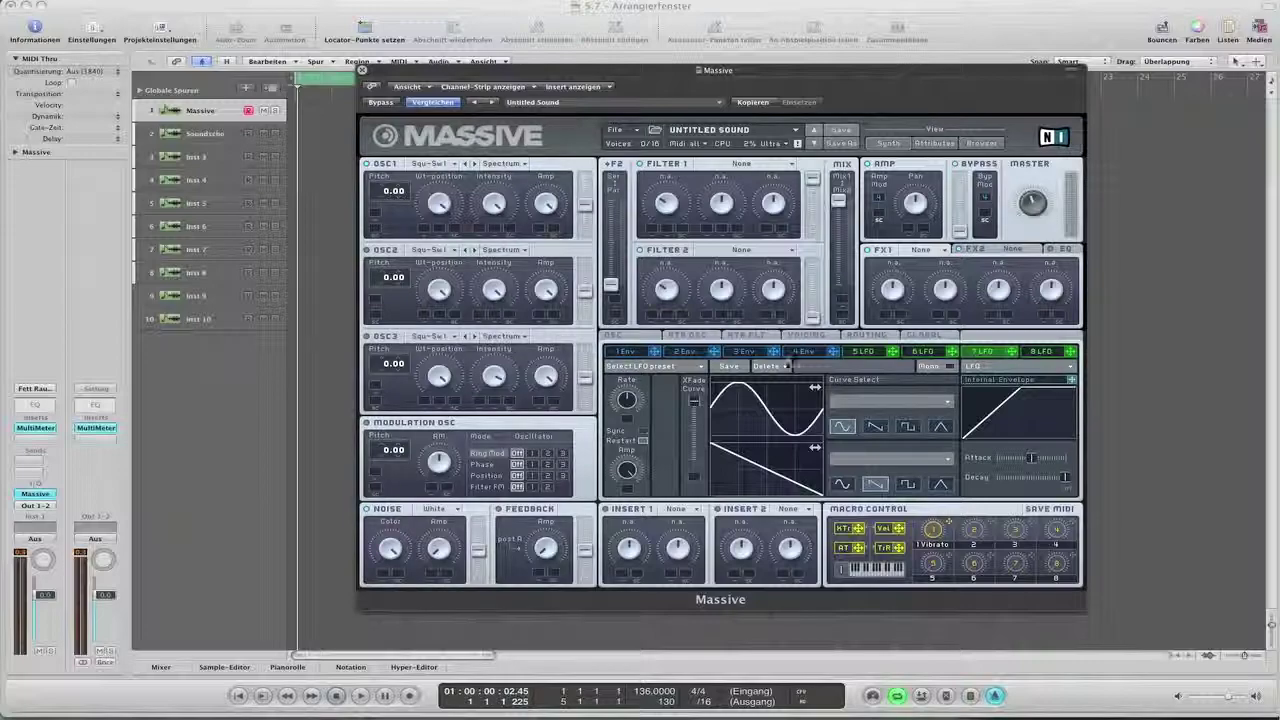
Set modulator 7 to Performer mode and take a brief look at its curve selection.
{"action": "left_click", "coordinate": [996, 366]}
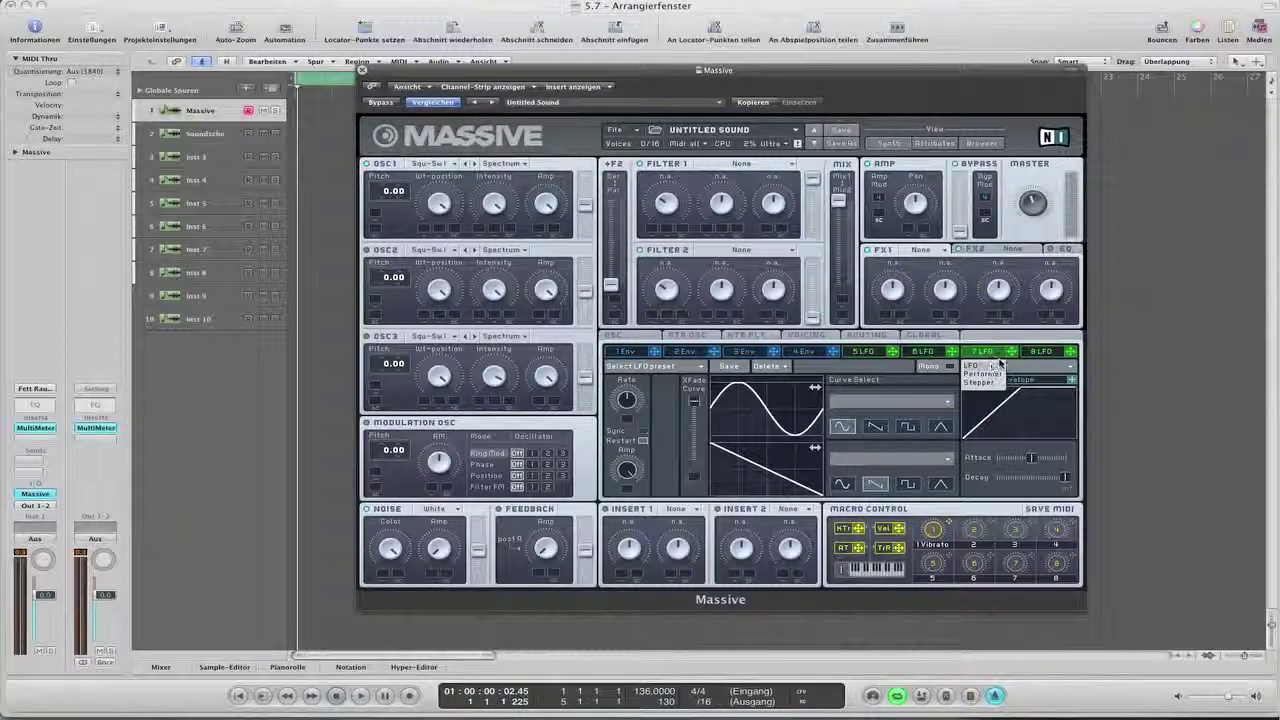
{"action": "left_click", "coordinate": [995, 375]}
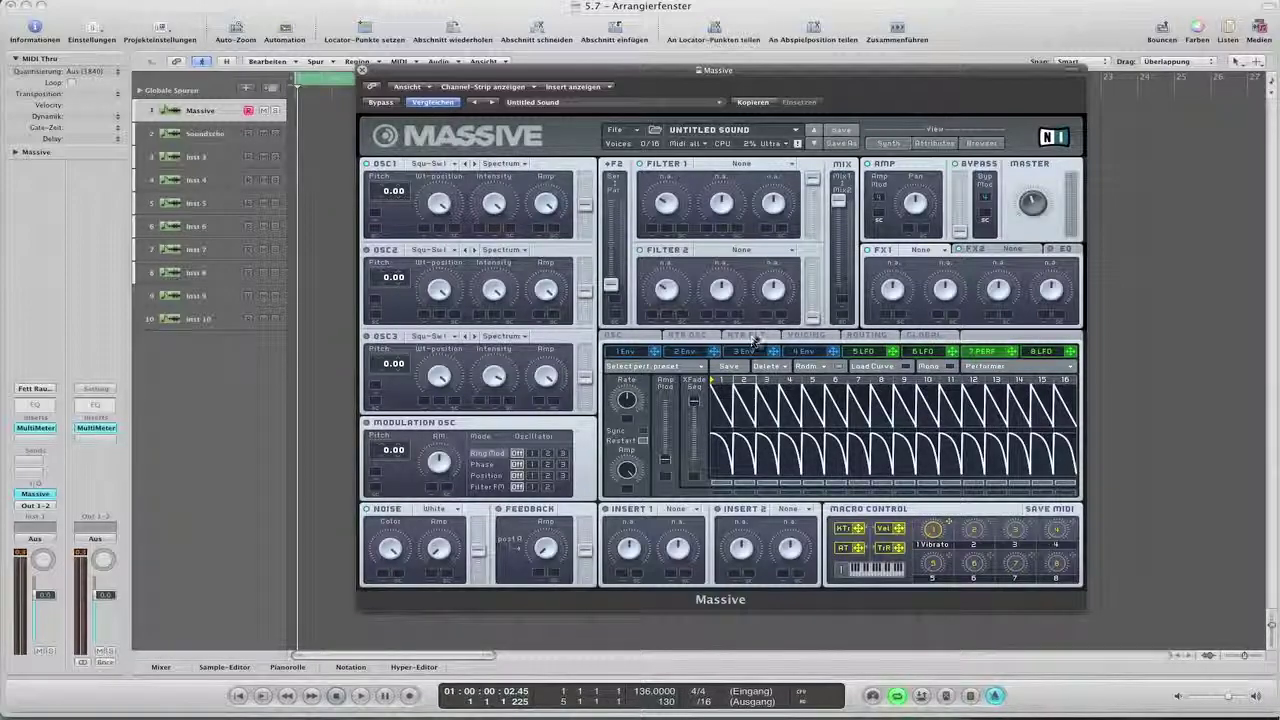
{"action": "left_click", "coordinate": [904, 368]}
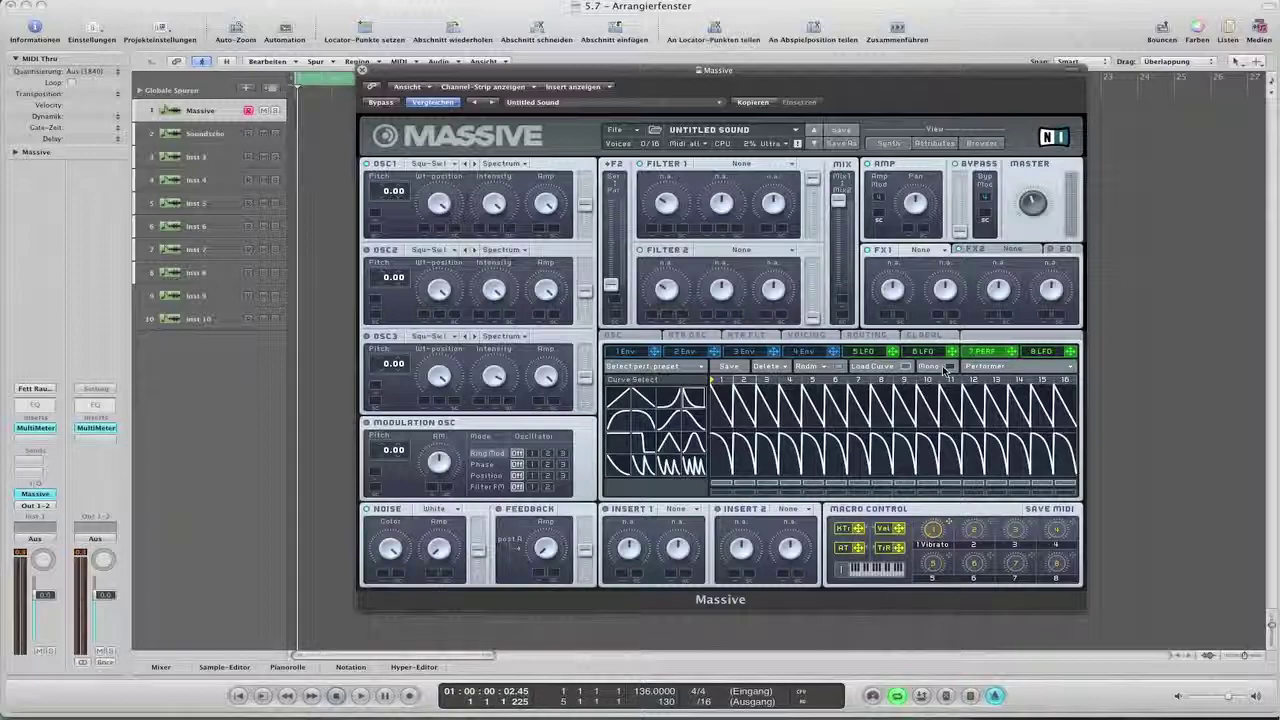
{"action": "left_click", "coordinate": [904, 369]}
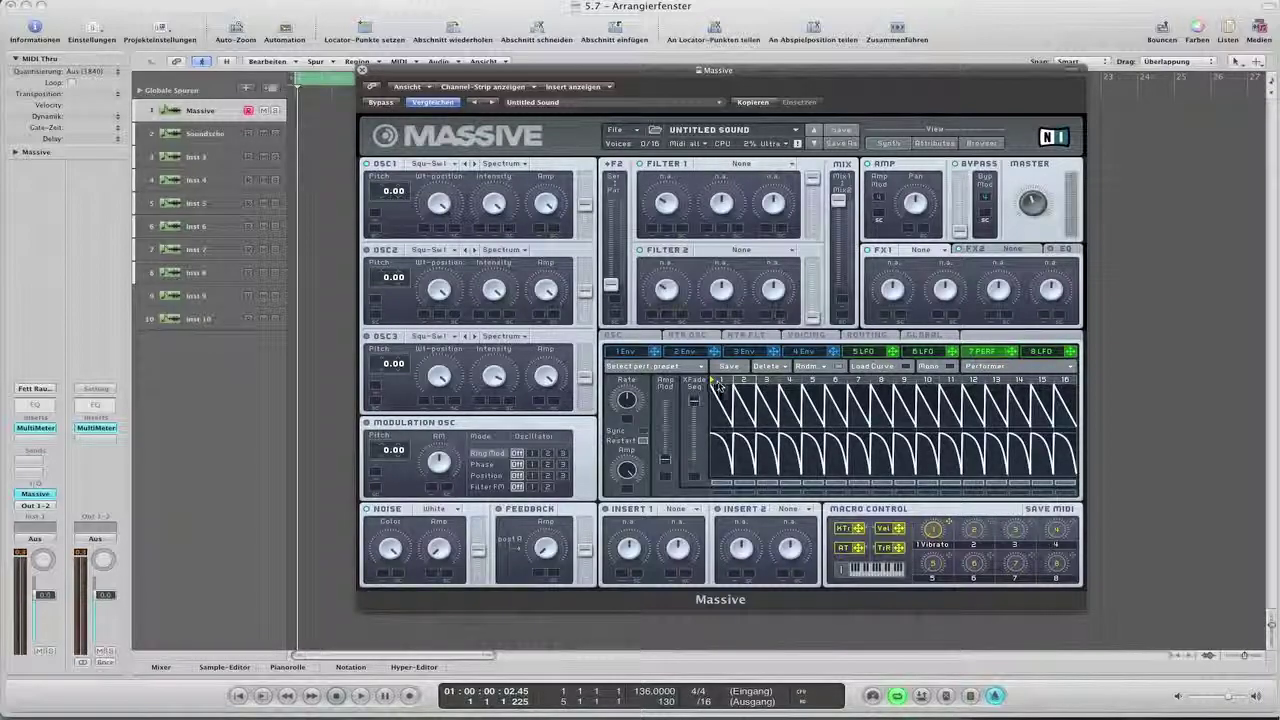
Assign modulator 7 to the OSC1 pitch with an amount of 11.00 and sync its performer at ratio 1/16.
{"action": "left_click_drag", "start_coordinate": [722, 385], "coordinate": [727, 461]}
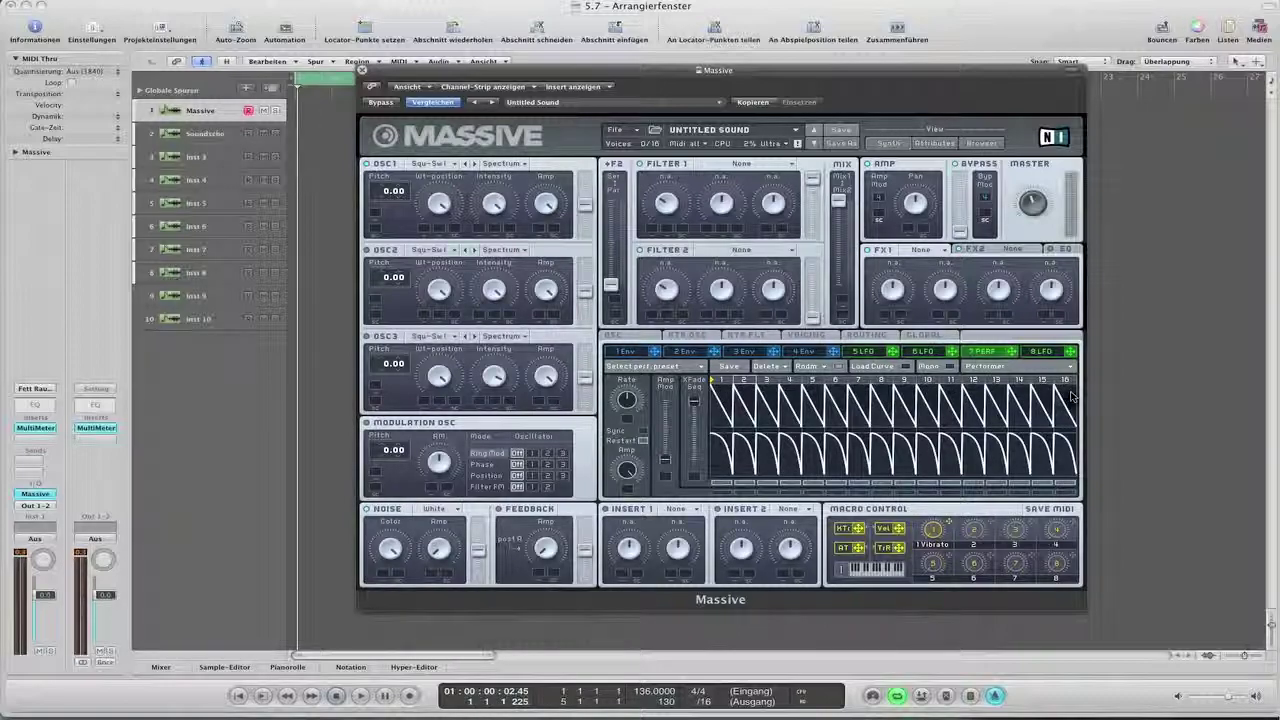
{"action": "left_click_drag", "start_coordinate": [701, 405], "coordinate": [698, 458]}
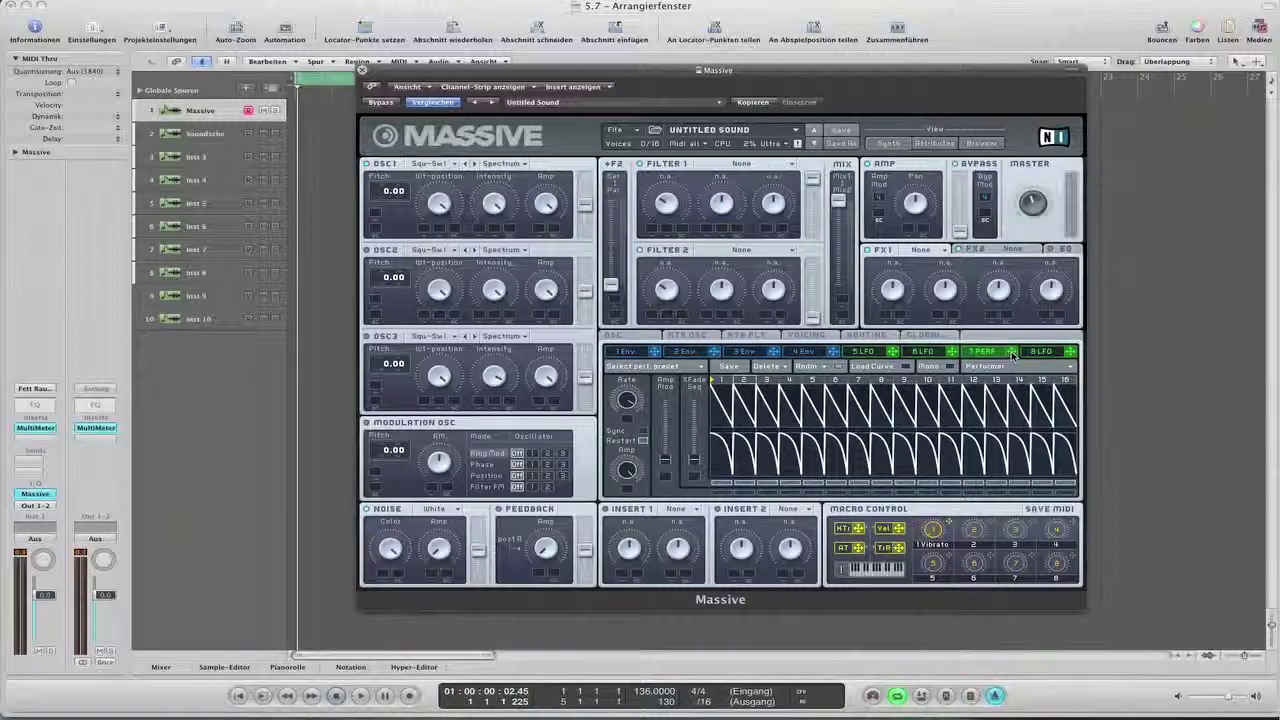
{"action": "left_click_drag", "start_coordinate": [378, 222], "coordinate": [405, 209]}
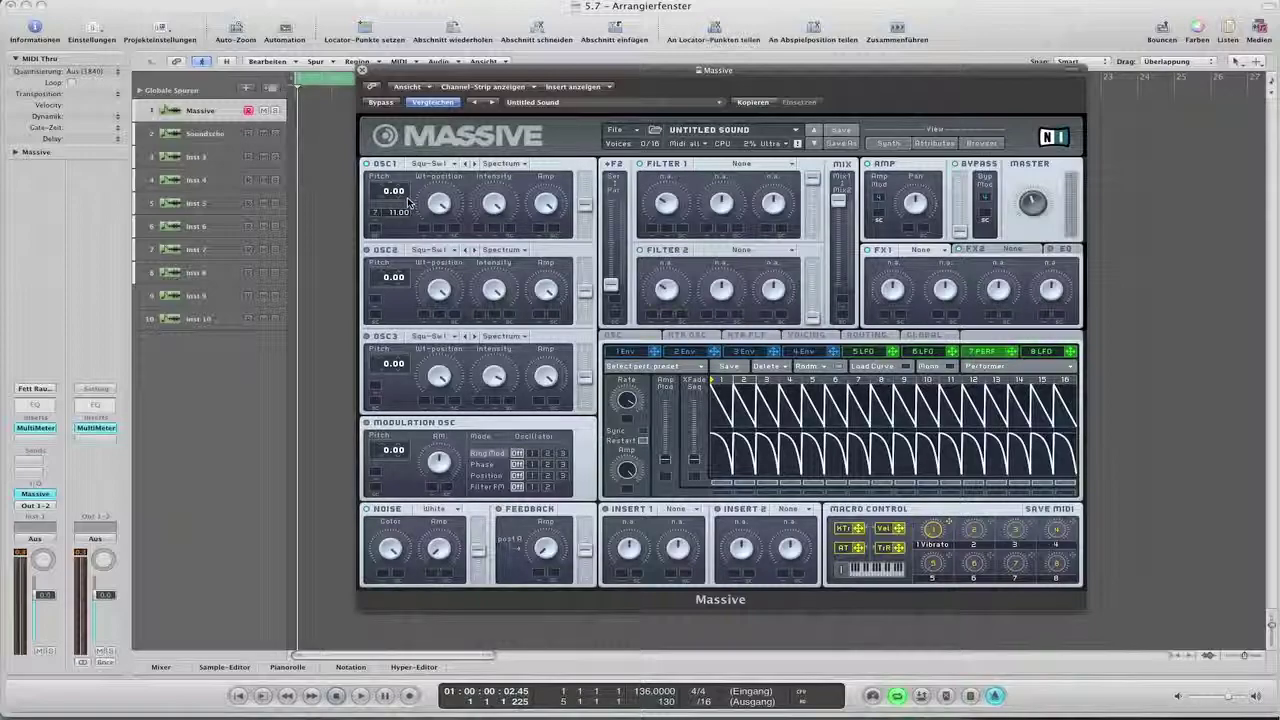
{"action": "mouse_move", "coordinate": [697, 455]}
{"action": "left_mouse_down"}
{"action": "mouse_move", "coordinate": [696, 470]}
{"action": "mouse_move", "coordinate": [695, 430]}
{"action": "left_mouse_up"}
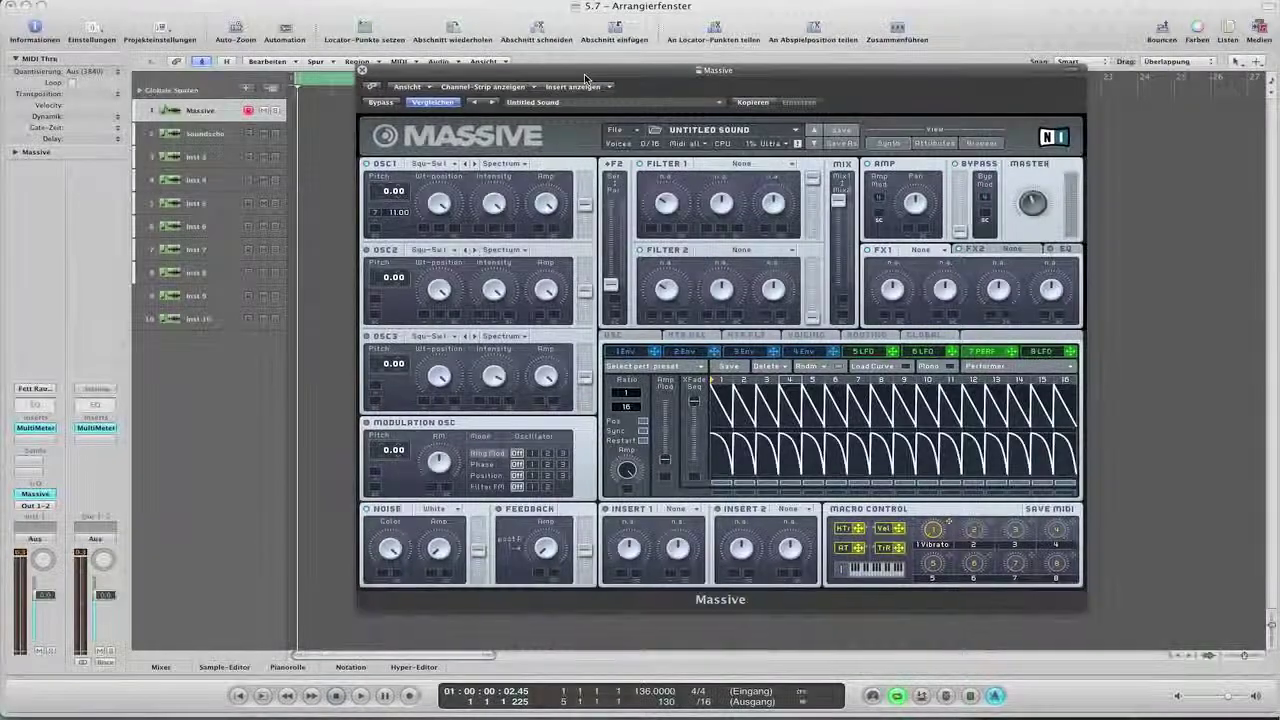
Move the Massive window clear of the timeline's start, run playback briefly and try the performer's sequence crossfade.
{"action": "left_click_drag", "start_coordinate": [586, 78], "coordinate": [728, 48]}
{"action": "left_click", "coordinate": [385, 695]}
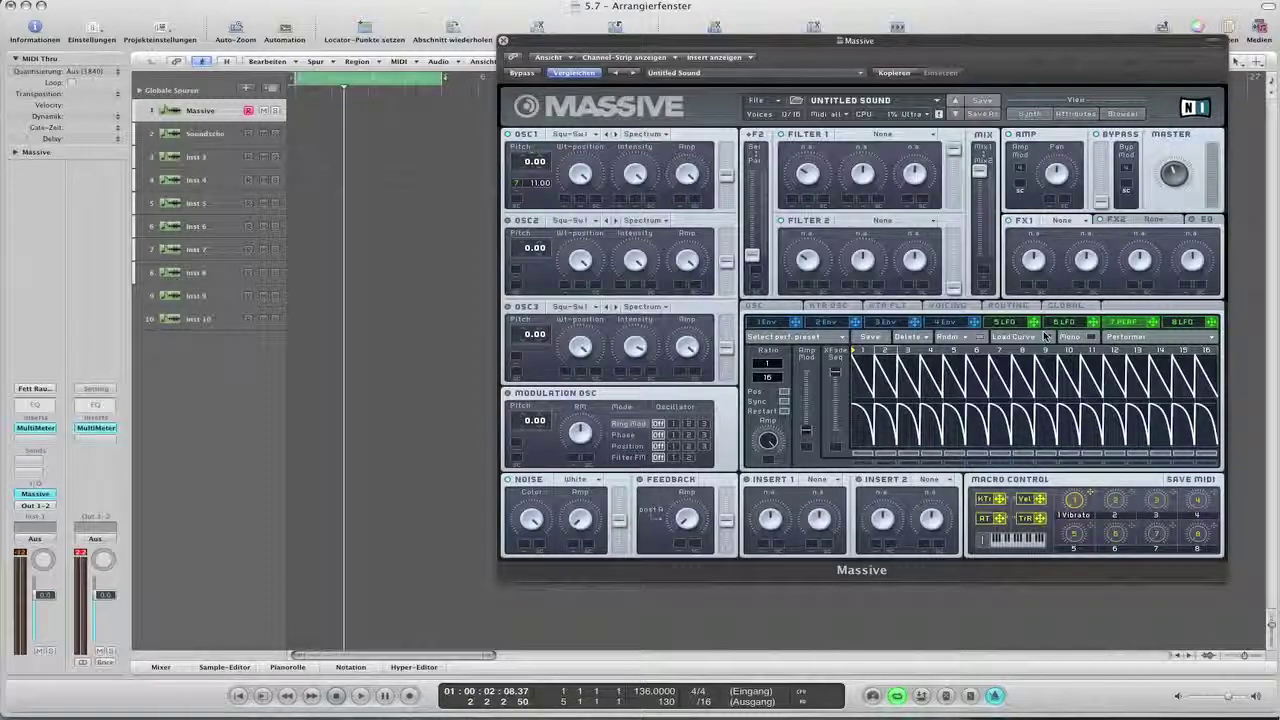
{"action": "left_click_drag", "start_coordinate": [838, 378], "coordinate": [836, 430]}
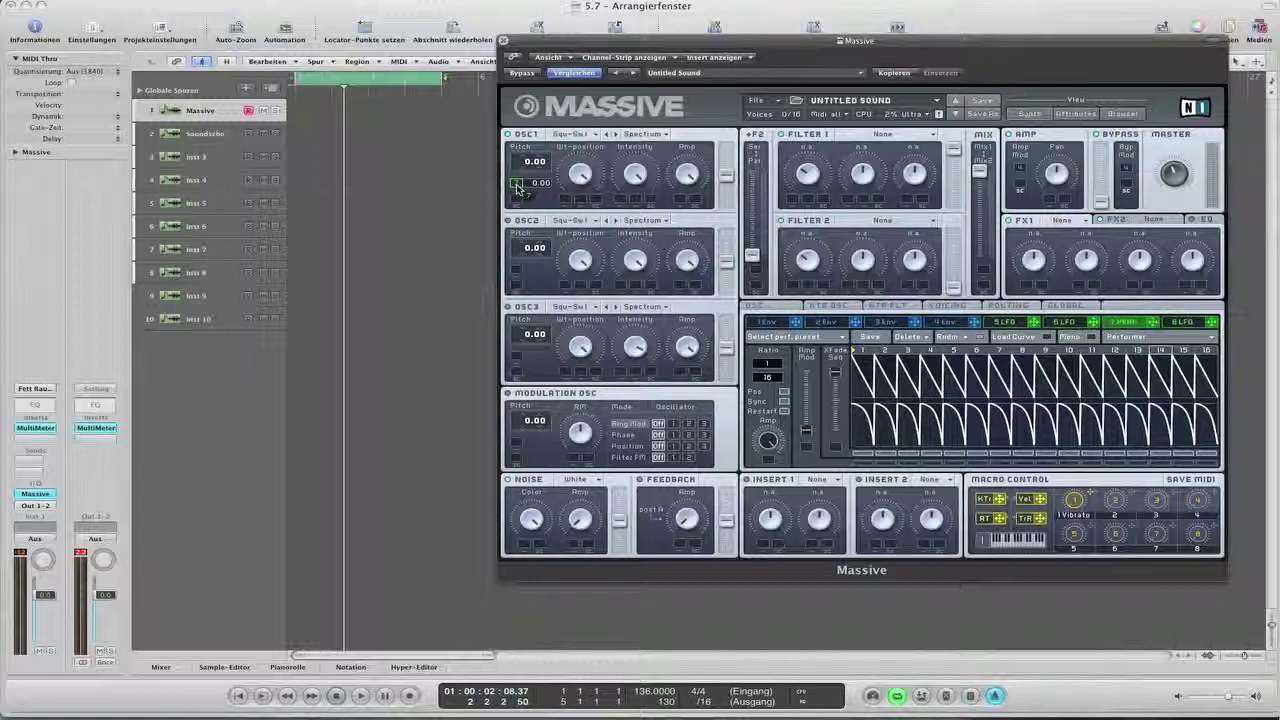
Set OSC1's pitch to -48.00 with a modulator 7 amount of 48.00 and switch it to the next wavetable.
{"action": "mouse_move", "coordinate": [517, 187]}
{"action": "left_mouse_down"}
{"action": "mouse_move", "coordinate": [557, 152]}
{"action": "mouse_move", "coordinate": [548, 120]}
{"action": "mouse_move", "coordinate": [534, 197]}
{"action": "left_mouse_up"}
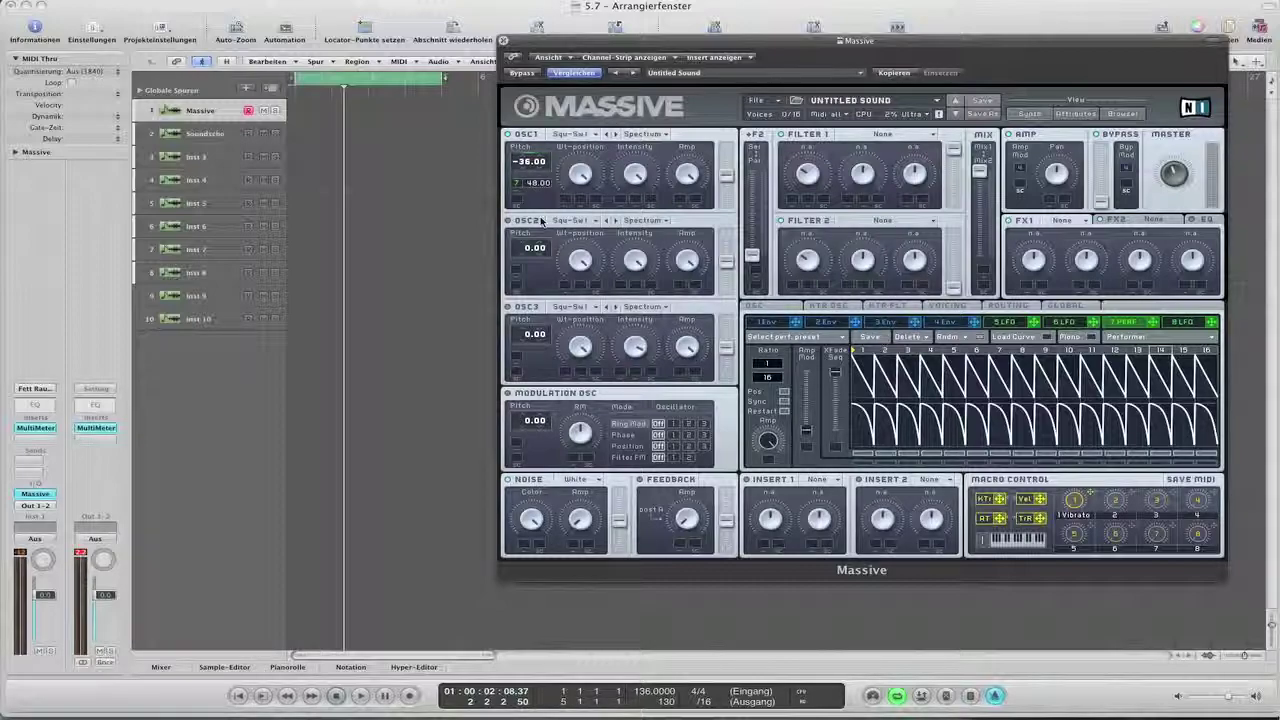
{"action": "left_click_drag", "start_coordinate": [548, 240], "coordinate": [553, 234]}
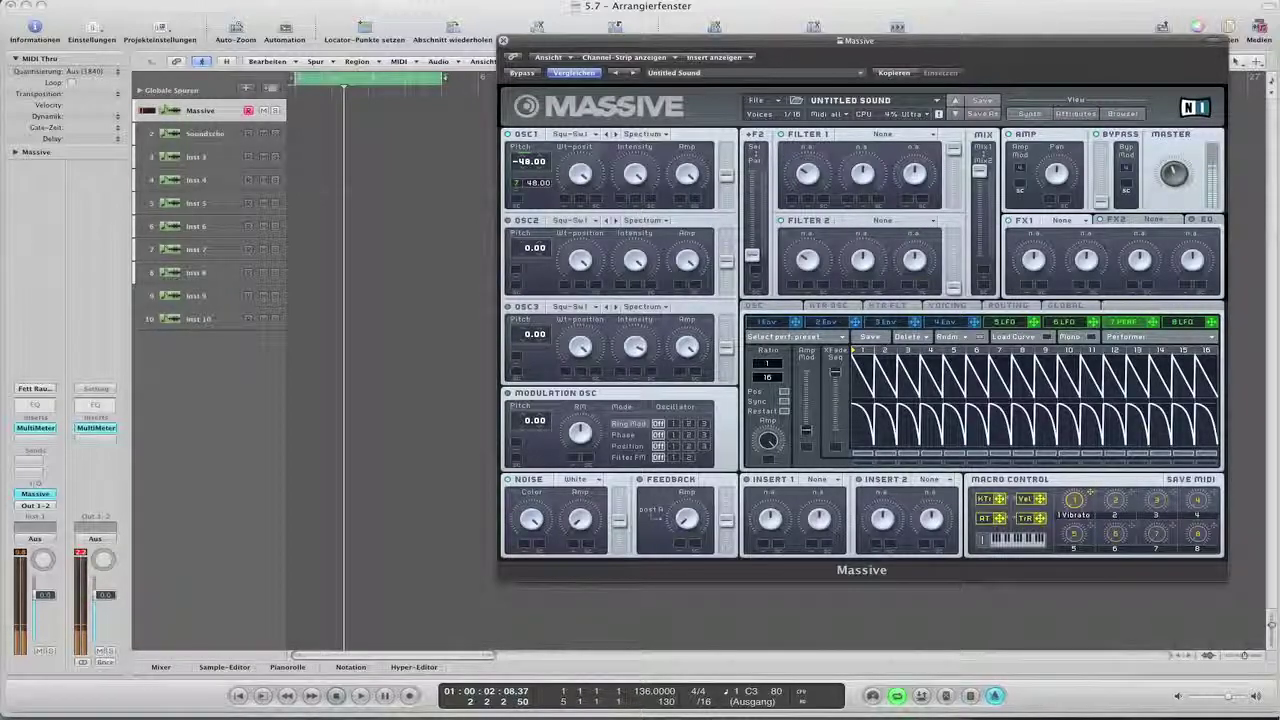
{"action": "left_click", "coordinate": [616, 135]}
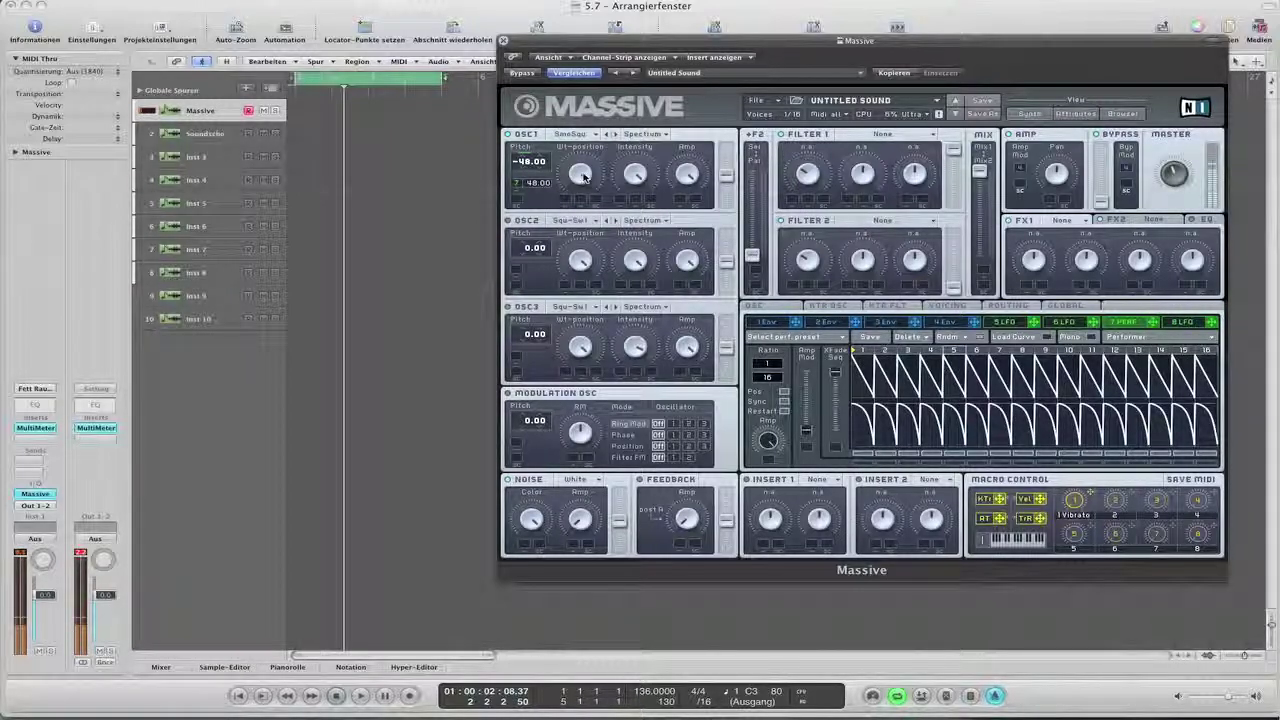
Lower steps 2–4, 6–8, 10–12 and 14 of modulator 7's upper performer sequence to zero.
{"action": "mouse_move", "coordinate": [862, 360]}
{"action": "left_mouse_down"}
{"action": "mouse_move", "coordinate": [918, 420]}
{"action": "mouse_move", "coordinate": [955, 400]}
{"action": "mouse_move", "coordinate": [985, 400]}
{"action": "mouse_move", "coordinate": [1010, 420]}
{"action": "mouse_move", "coordinate": [1078, 395]}
{"action": "mouse_move", "coordinate": [1100, 420]}
{"action": "mouse_move", "coordinate": [1164, 403]}
{"action": "left_mouse_up"}
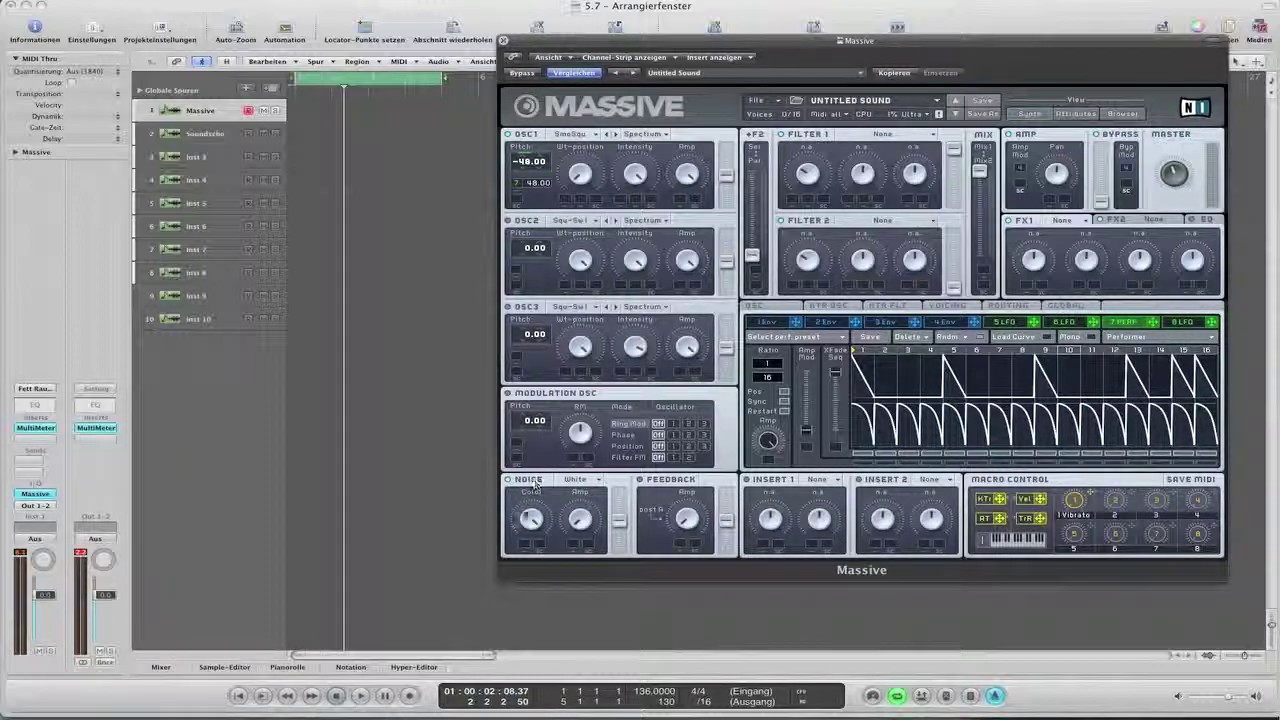
Set modulator 6 to Performer mode and use it, synced at ratio 1/16, to modulate the Noise amp.
{"action": "left_click", "coordinate": [1063, 322]}
{"action": "left_click", "coordinate": [1122, 322]}
{"action": "left_click", "coordinate": [1128, 345]}
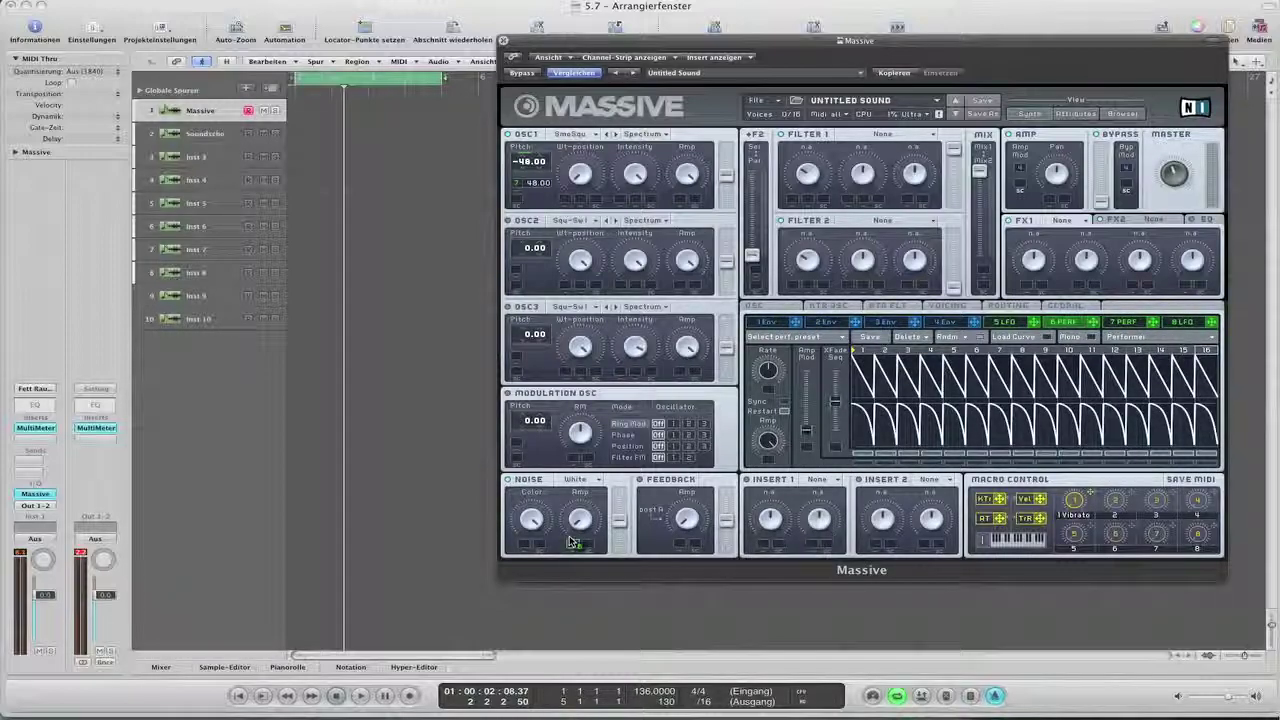
{"action": "left_click_drag", "start_coordinate": [575, 548], "coordinate": [638, 481]}
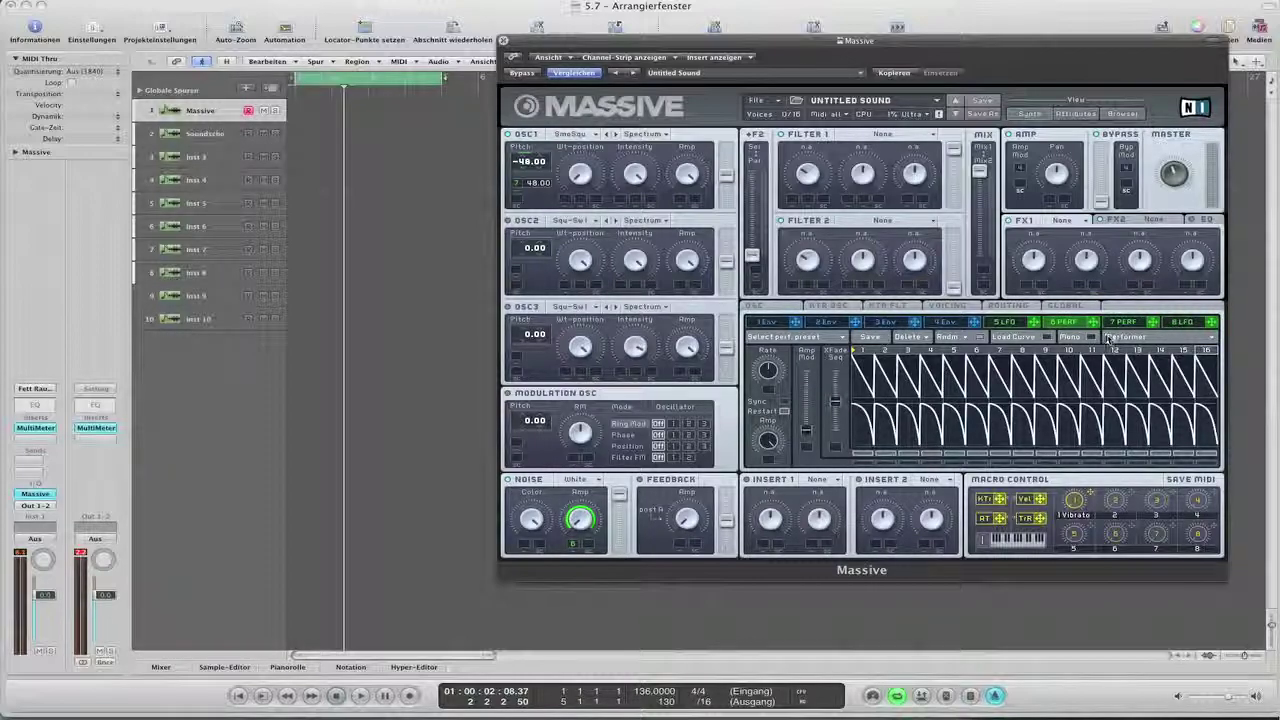
{"action": "left_click", "coordinate": [785, 401]}
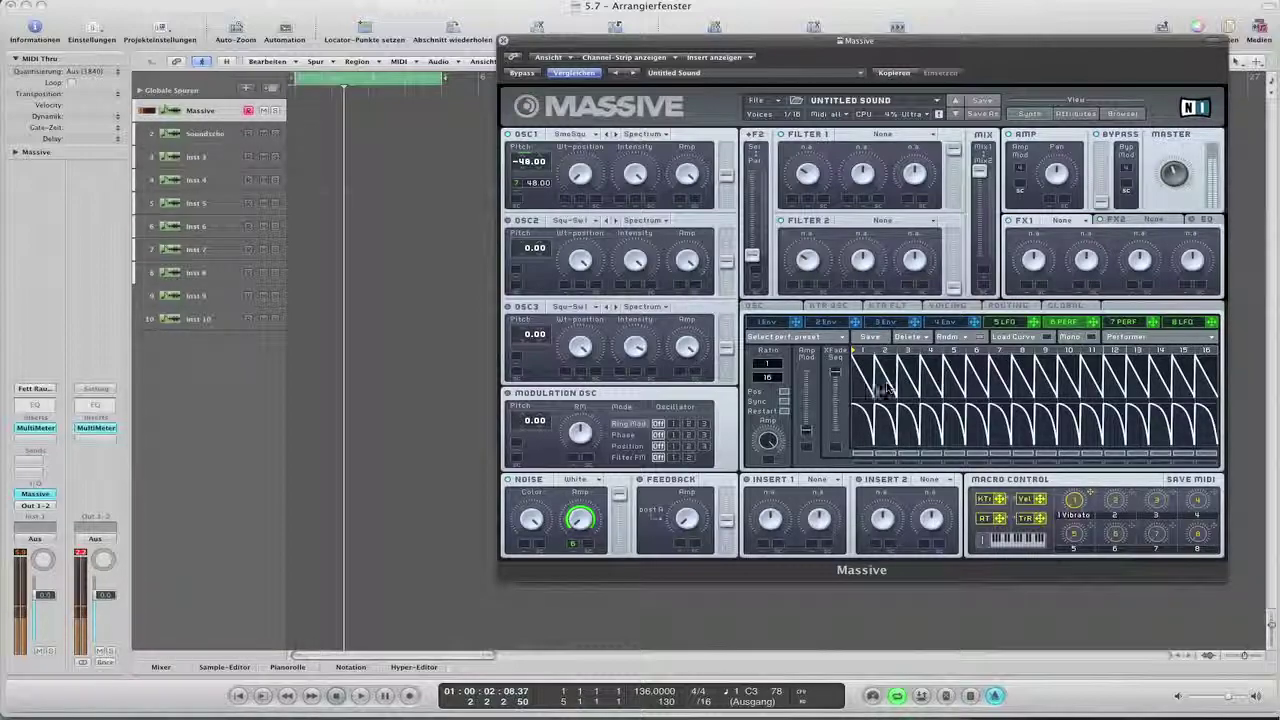
Load different curve shapes into modulator 6's upper performer sequence, mixing rising curves with square steps at 5, 11 and 13.
{"action": "left_click", "coordinate": [1047, 338]}
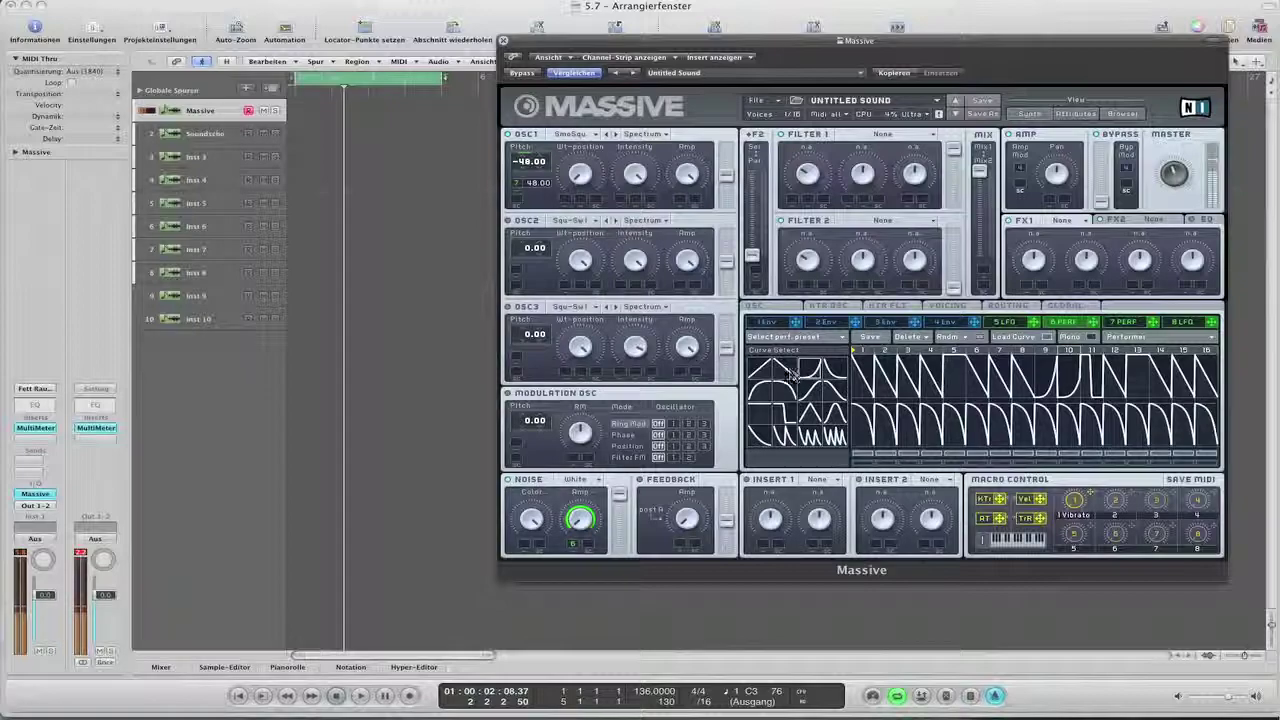
{"action": "left_click", "coordinate": [1058, 374]}
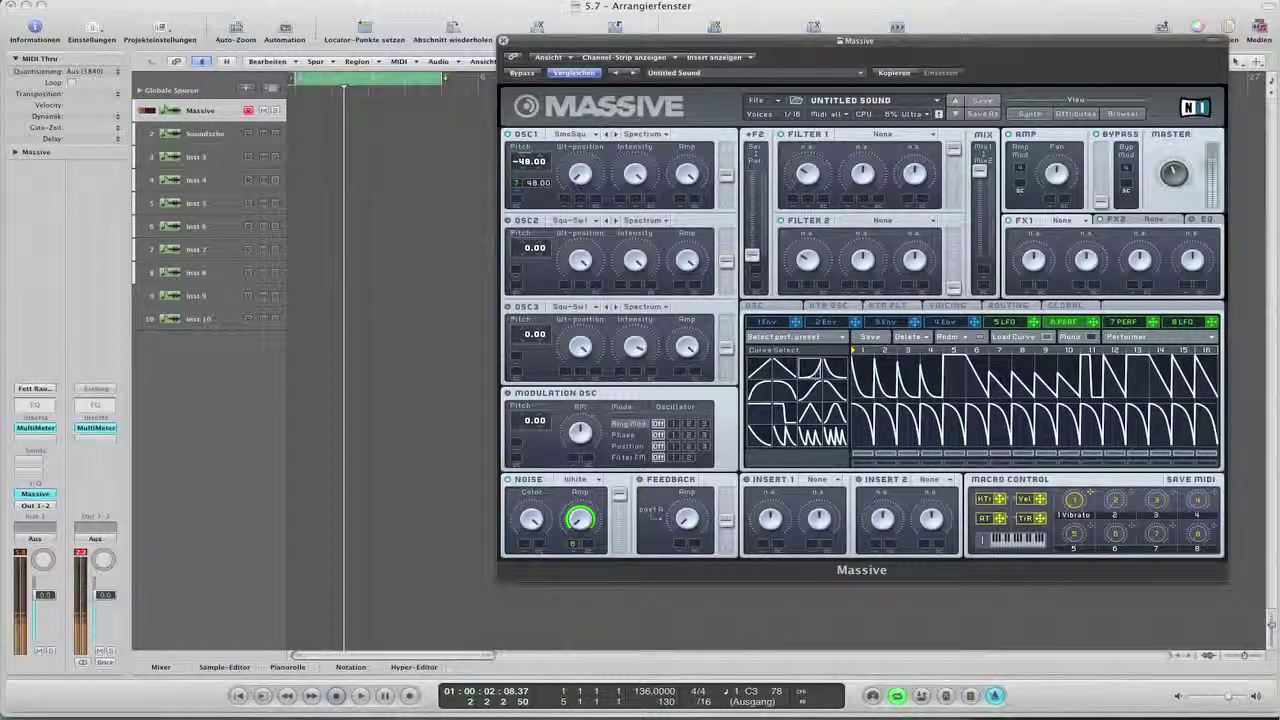
{"action": "left_click_drag", "start_coordinate": [828, 374], "coordinate": [1060, 376]}
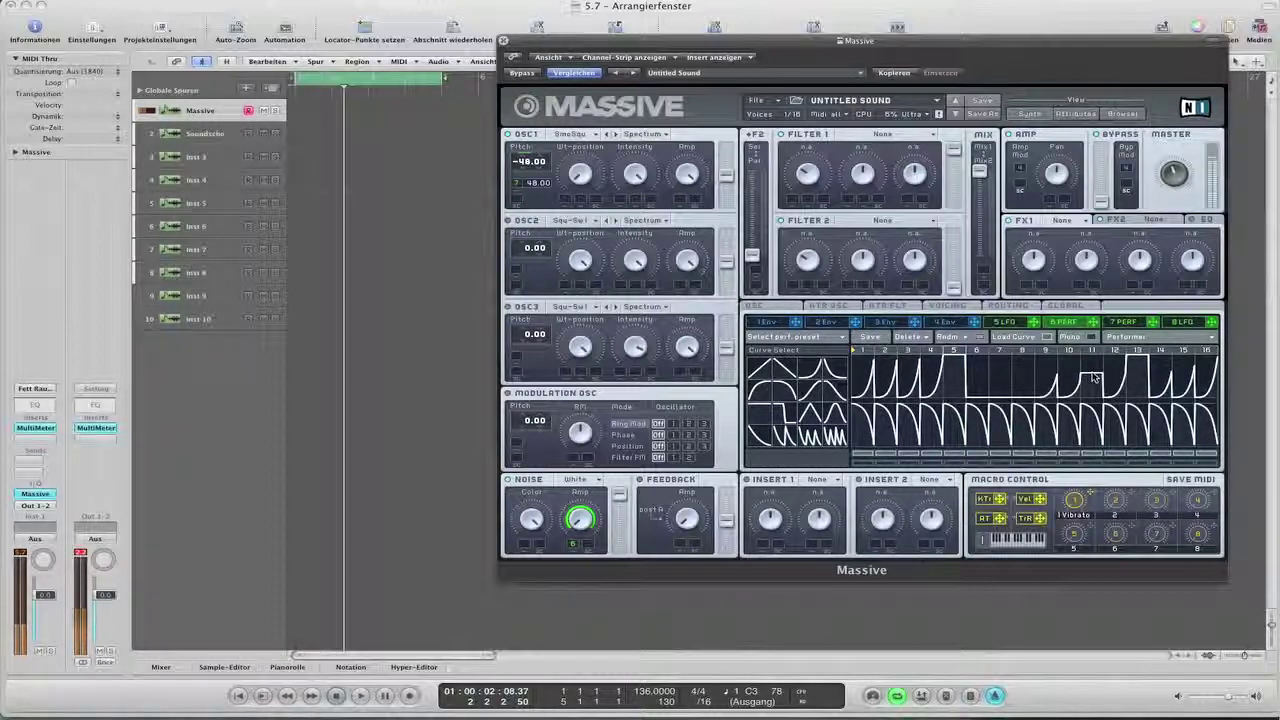
Set the noise type to Metallic and fill steps 6–9 of modulator 6's upper sequence with rising and square curves.
{"action": "left_click", "coordinate": [577, 484]}
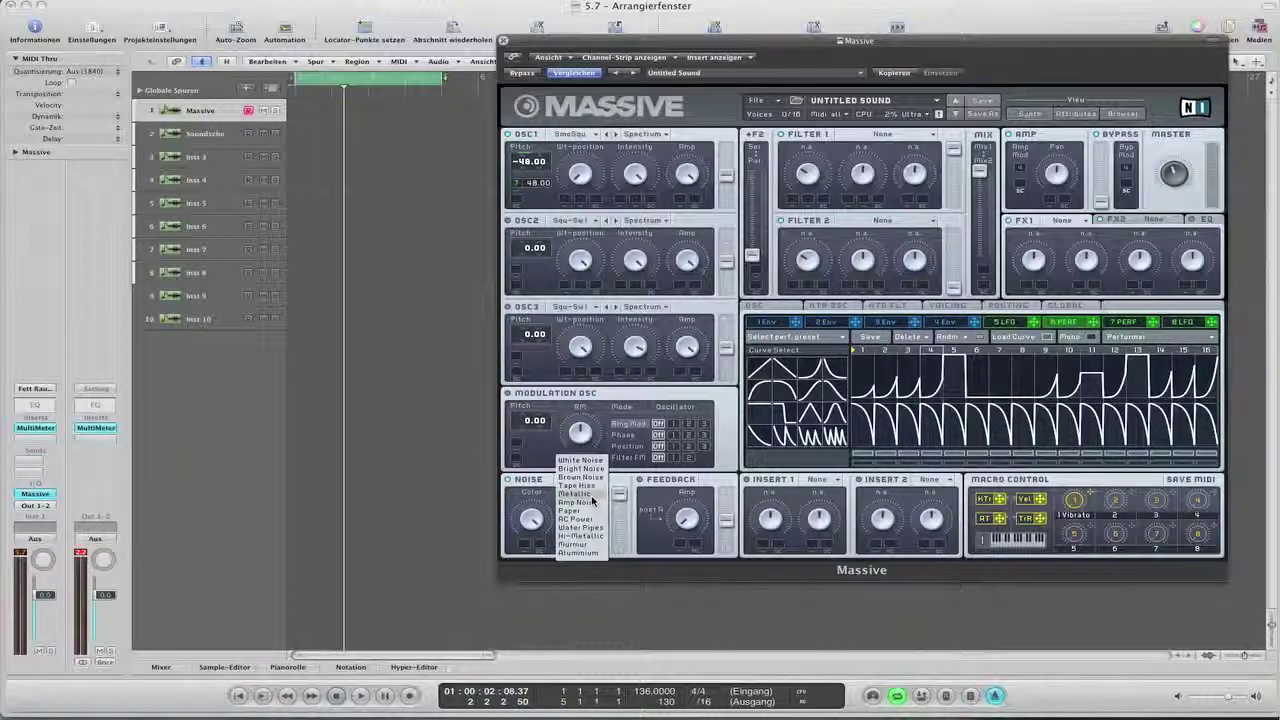
{"action": "left_click", "coordinate": [591, 495]}
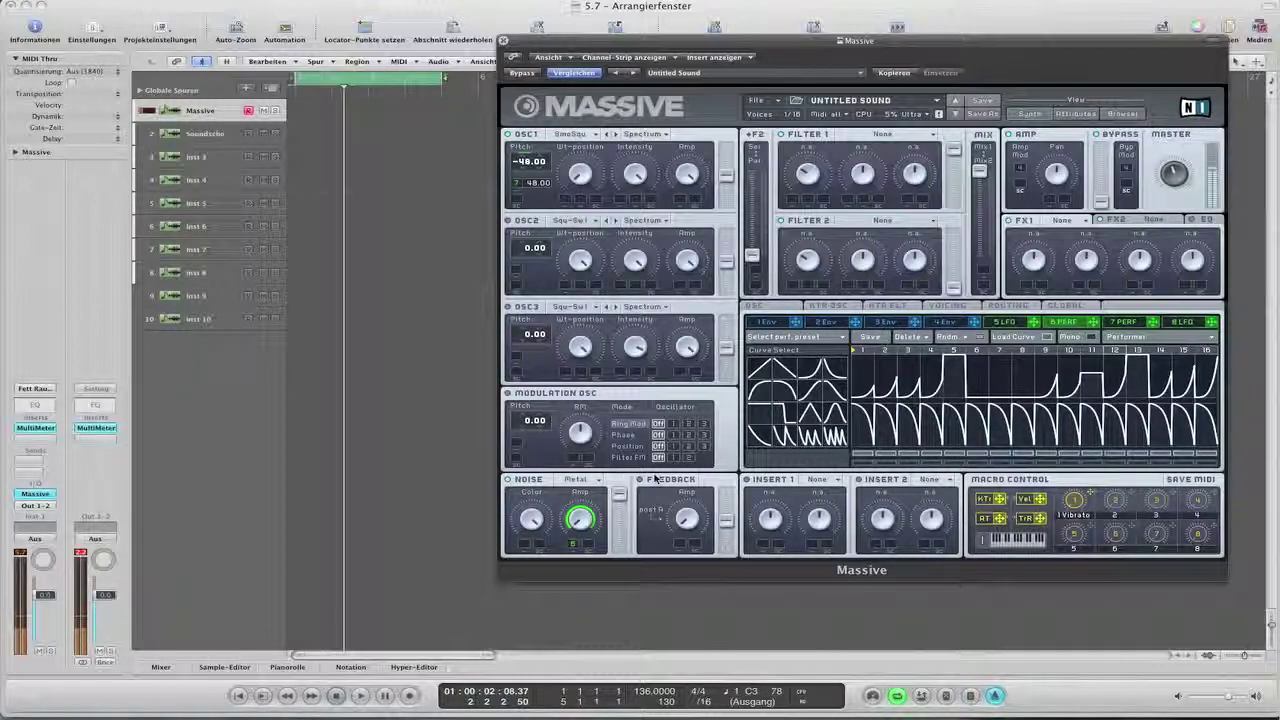
{"action": "mouse_move", "coordinate": [1066, 371]}
{"action": "left_mouse_down"}
{"action": "mouse_move", "coordinate": [1048, 402]}
{"action": "mouse_move", "coordinate": [1036, 374]}
{"action": "mouse_move", "coordinate": [998, 389]}
{"action": "mouse_move", "coordinate": [981, 366]}
{"action": "mouse_move", "coordinate": [1022, 385]}
{"action": "mouse_move", "coordinate": [759, 425]}
{"action": "mouse_move", "coordinate": [1040, 392]}
{"action": "left_mouse_up"}
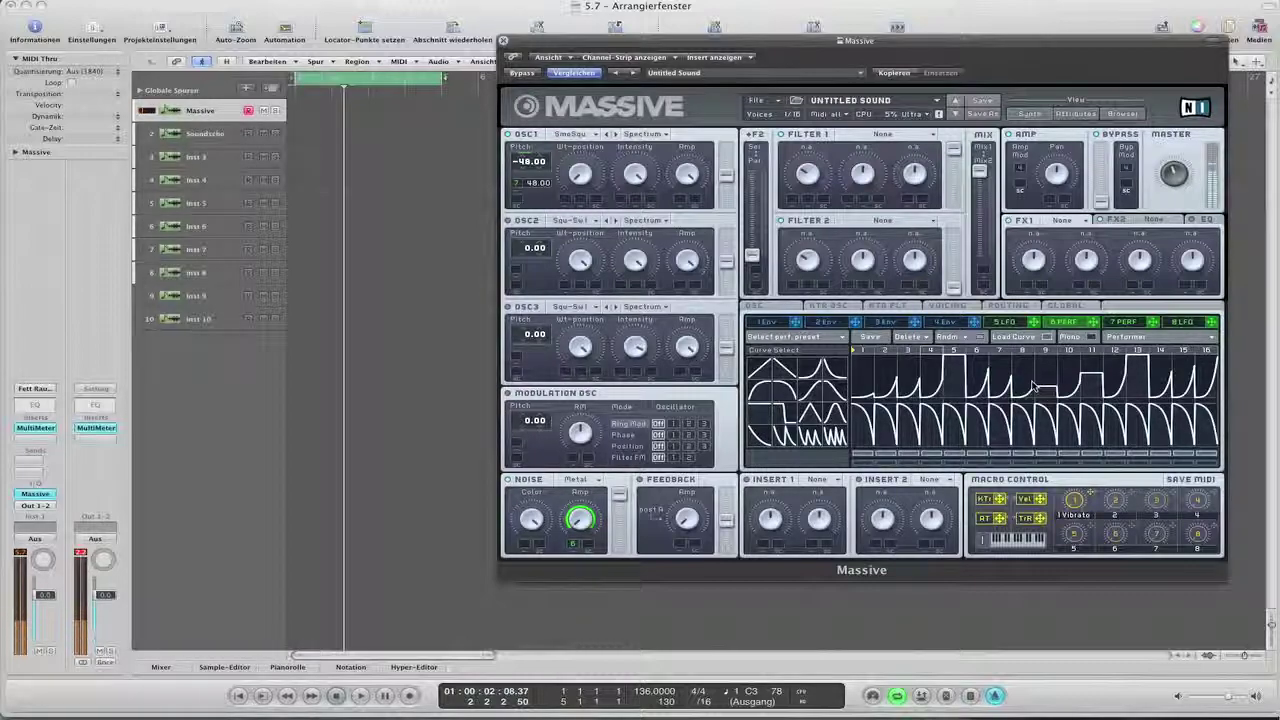
{"action": "left_click_drag", "start_coordinate": [771, 414], "coordinate": [1026, 378]}
{"action": "left_click_drag", "start_coordinate": [826, 372], "coordinate": [1050, 392]}
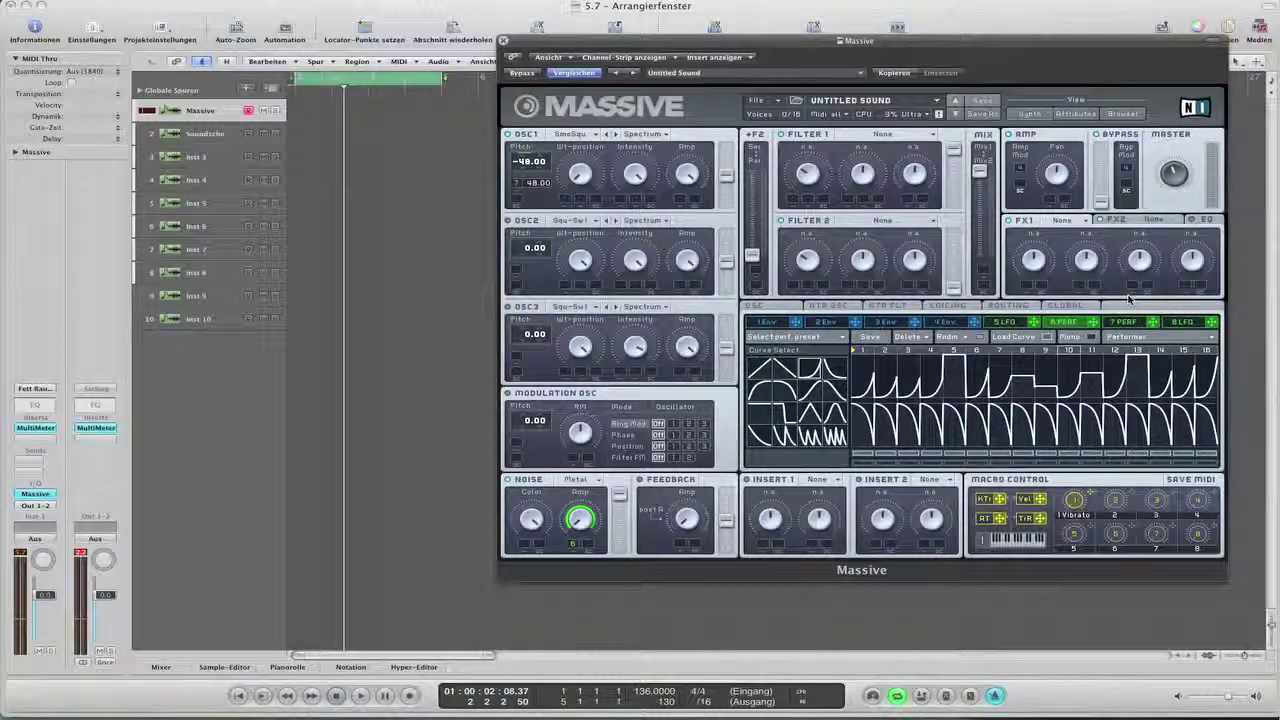
Enable OSC2, set its pitch to -36.00 and route it fully to Filter 2.
{"action": "left_click", "coordinate": [1014, 326]}
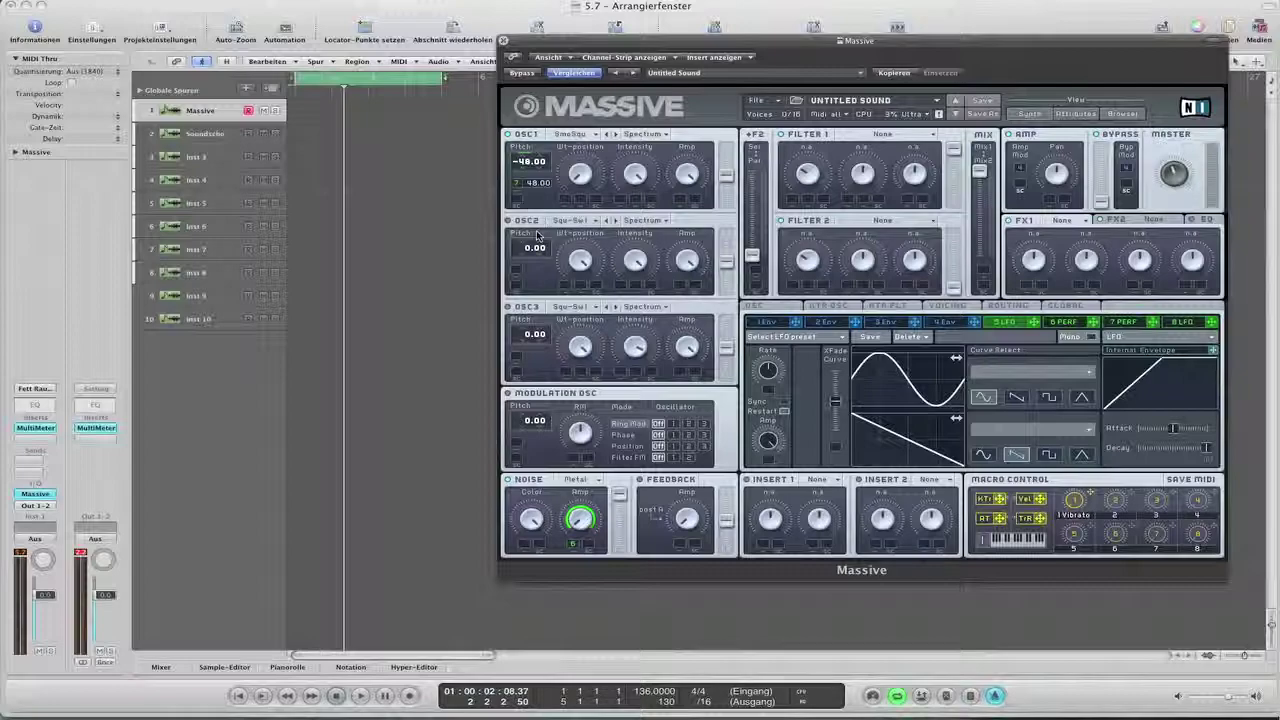
{"action": "left_click", "coordinate": [1065, 322]}
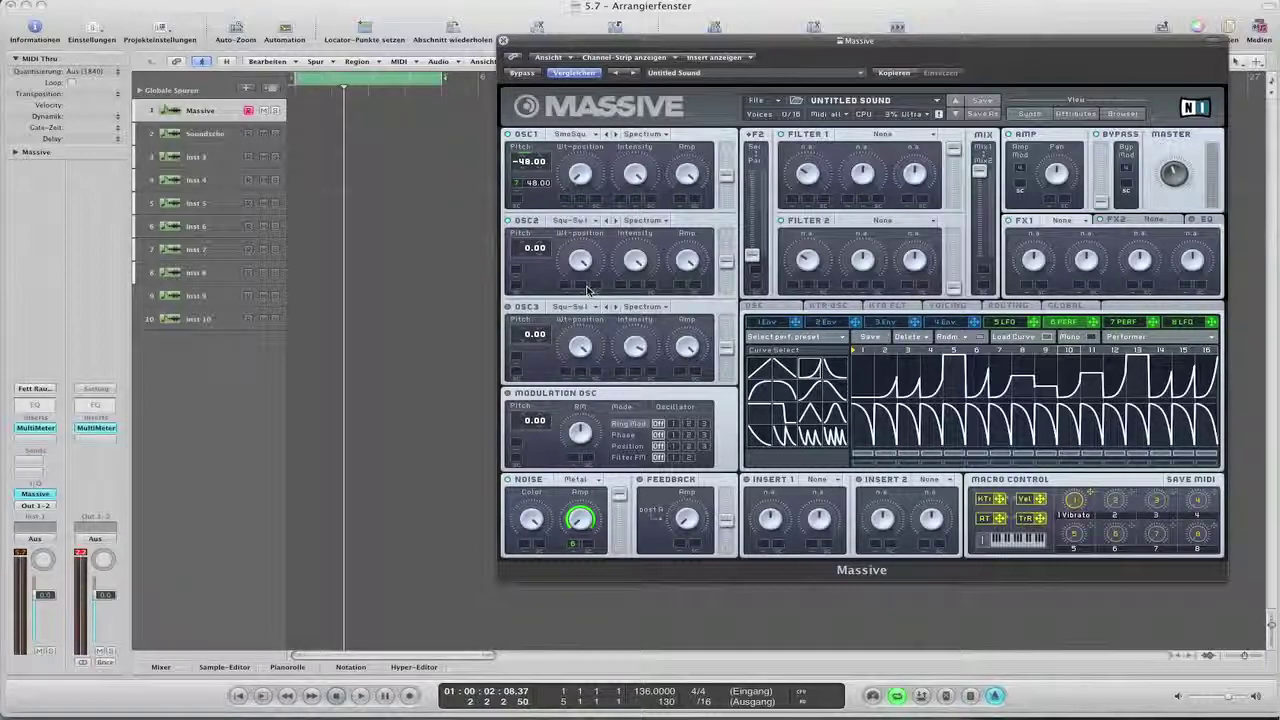
{"action": "left_click_drag", "start_coordinate": [532, 268], "coordinate": [550, 310]}
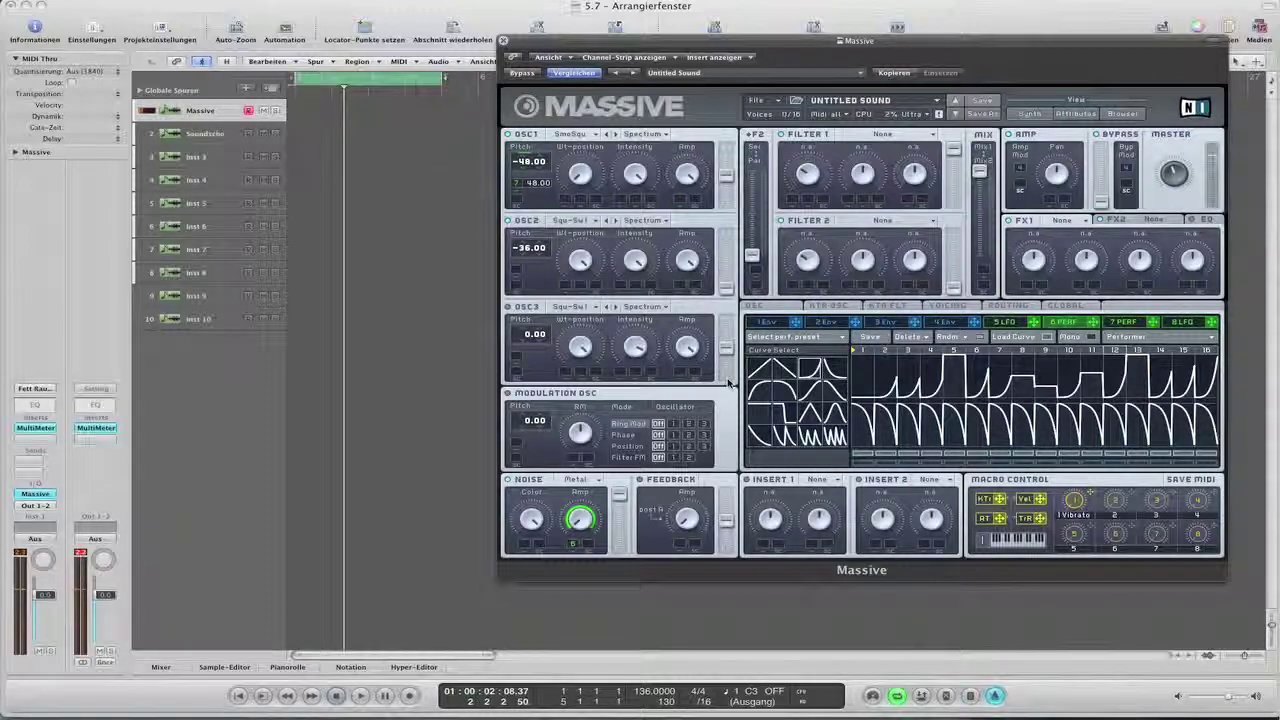
Set Filter 2 to the Daft type and move the filter mix fader to about the middle.
{"action": "left_click", "coordinate": [882, 220]}
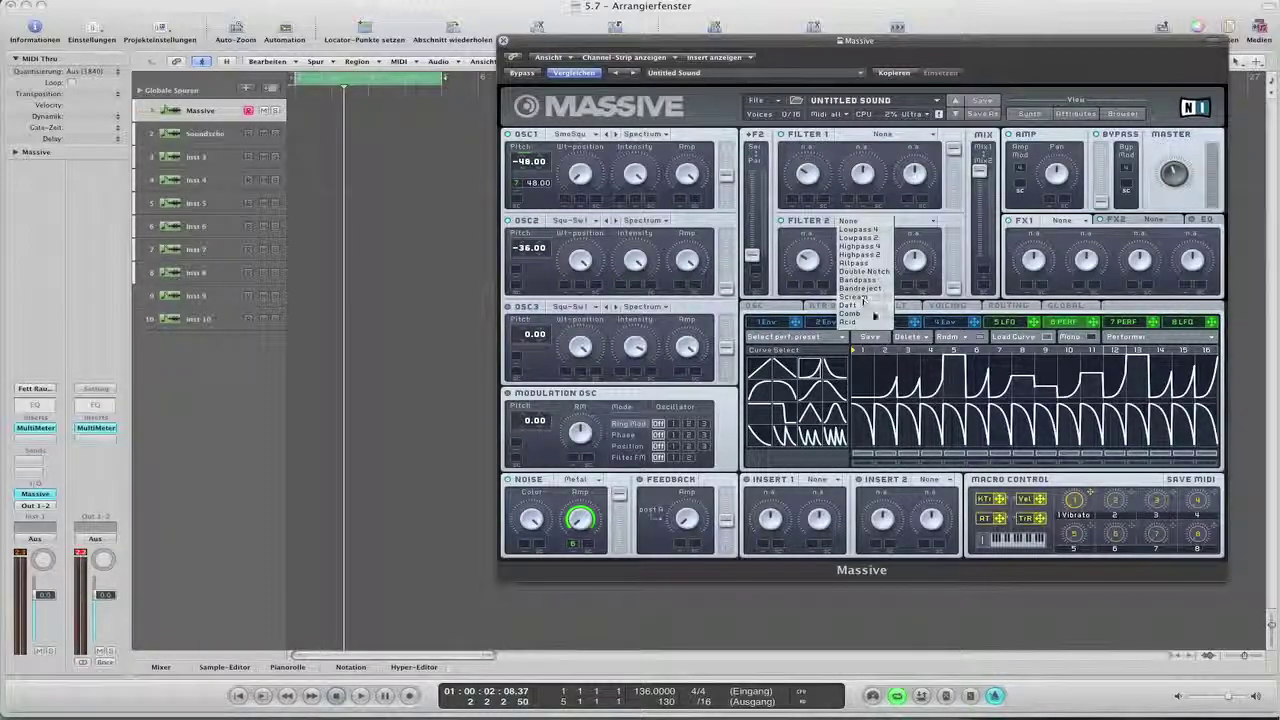
{"action": "left_click", "coordinate": [849, 305]}
{"action": "left_click_drag", "start_coordinate": [980, 170], "coordinate": [981, 227]}
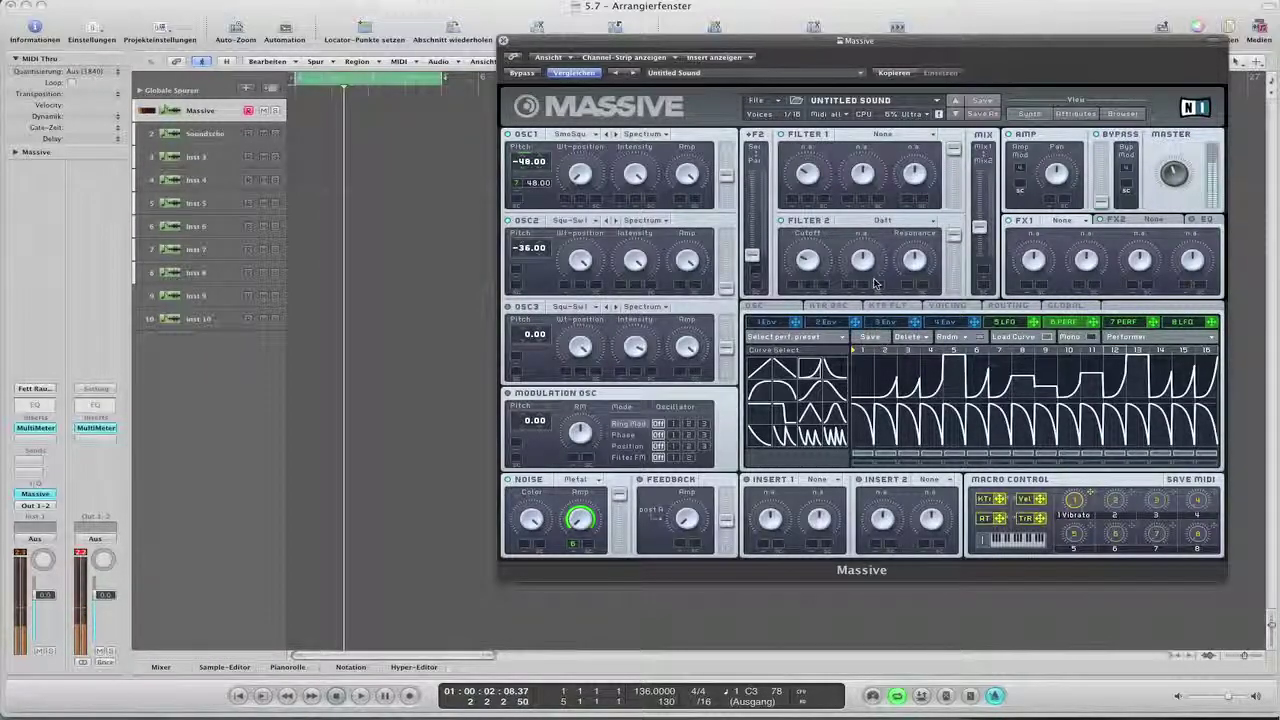
Modulate Filter 2's cutoff with modulator 6 and set OSC2's pitch to -24.00.
{"action": "left_click_drag", "start_coordinate": [1092, 322], "coordinate": [793, 285]}
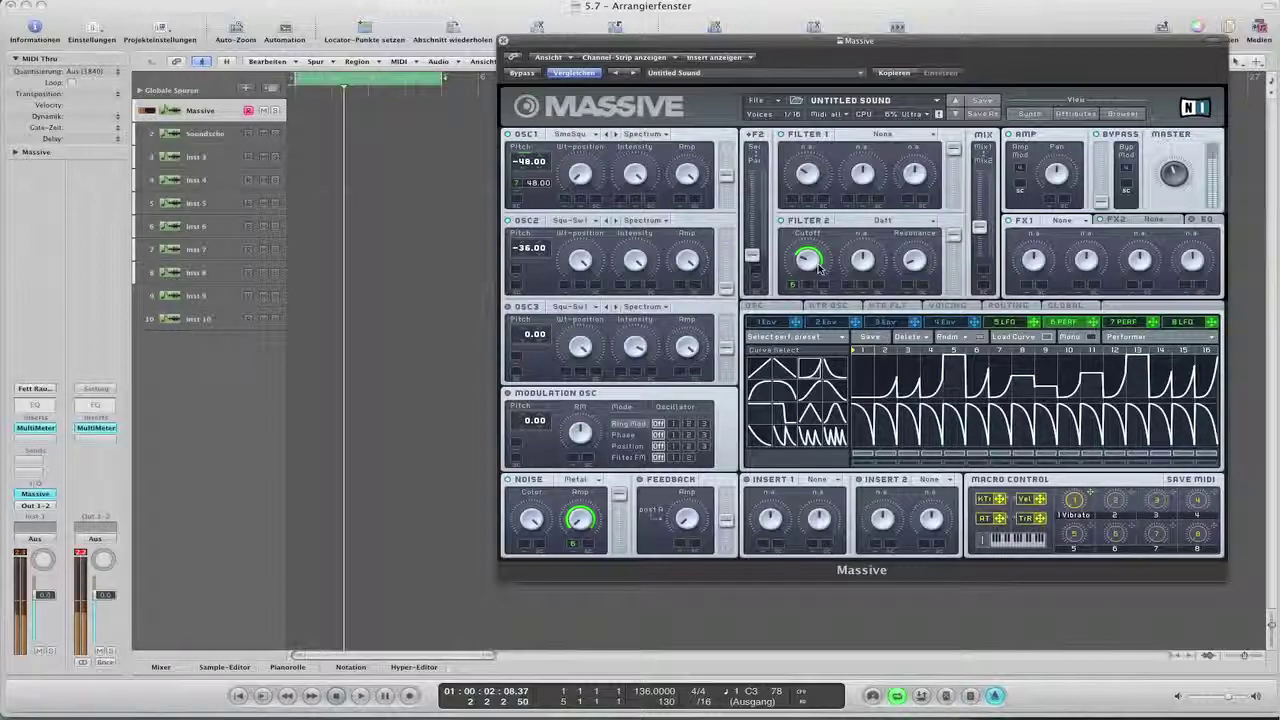
{"action": "left_click_drag", "start_coordinate": [531, 247], "coordinate": [533, 234]}
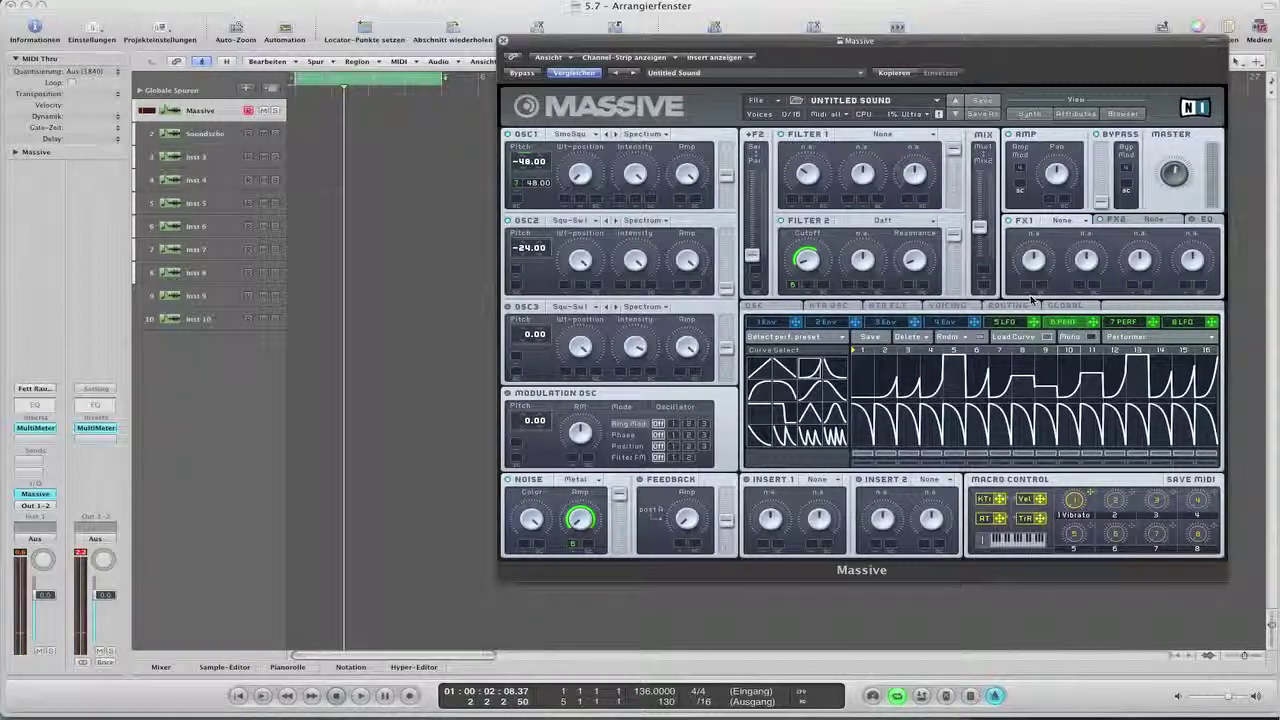
Assign modulator 7 to Filter 2's resonance, OSC2's Wt-position, OSC1's amp and the Noise color.
{"action": "left_click", "coordinate": [1128, 323]}
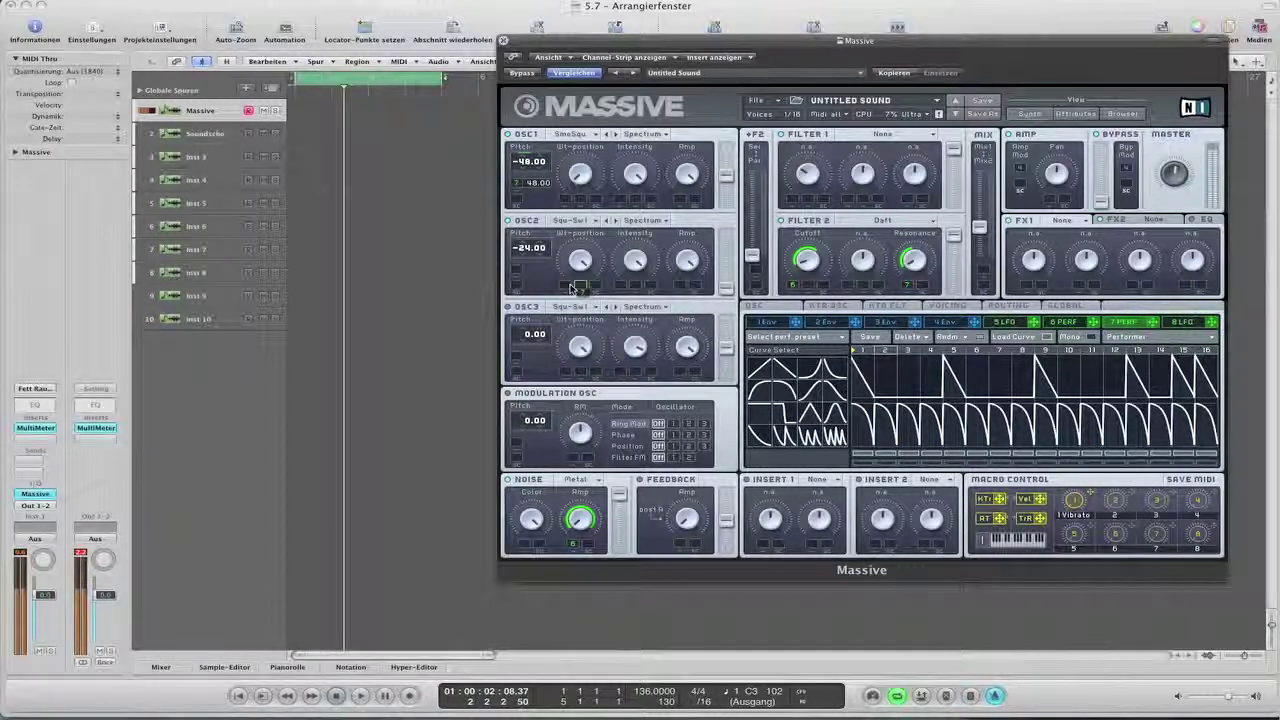
{"action": "left_click_drag", "start_coordinate": [567, 287], "coordinate": [565, 285]}
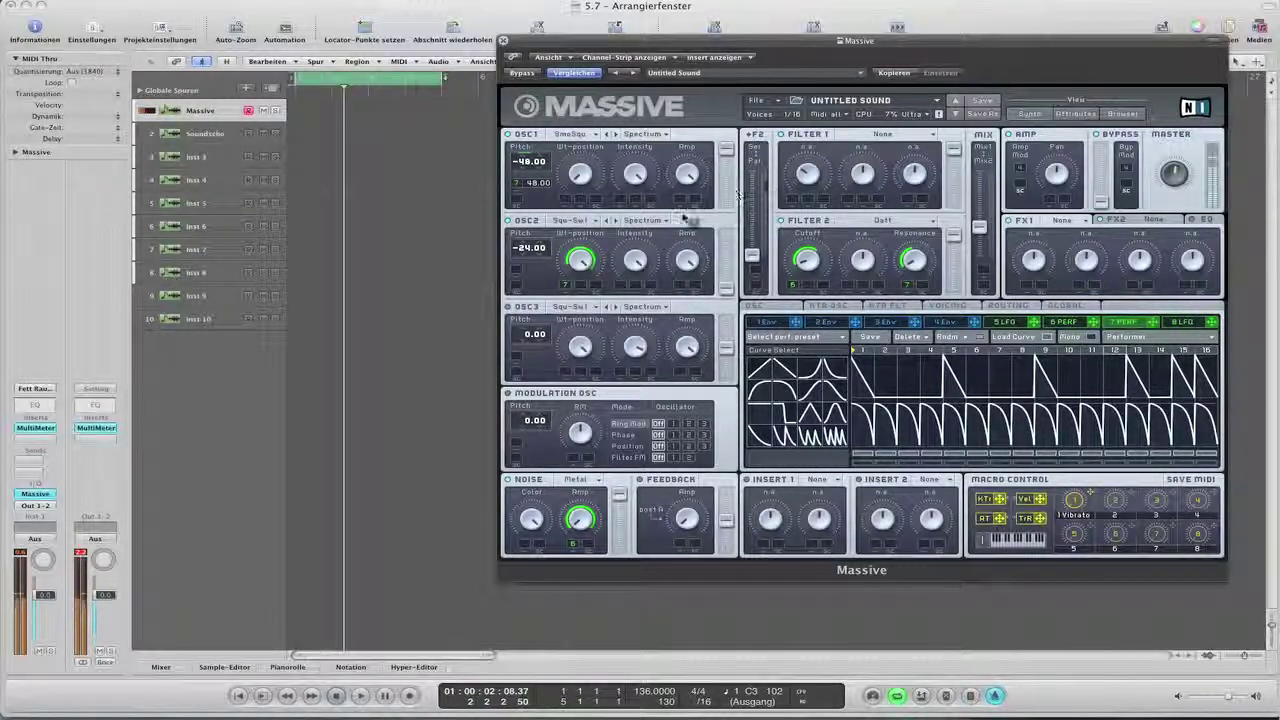
{"action": "mouse_move", "coordinate": [690, 190]}
{"action": "left_mouse_down"}
{"action": "mouse_move", "coordinate": [690, 205]}
{"action": "mouse_move", "coordinate": [688, 172]}
{"action": "left_mouse_up"}
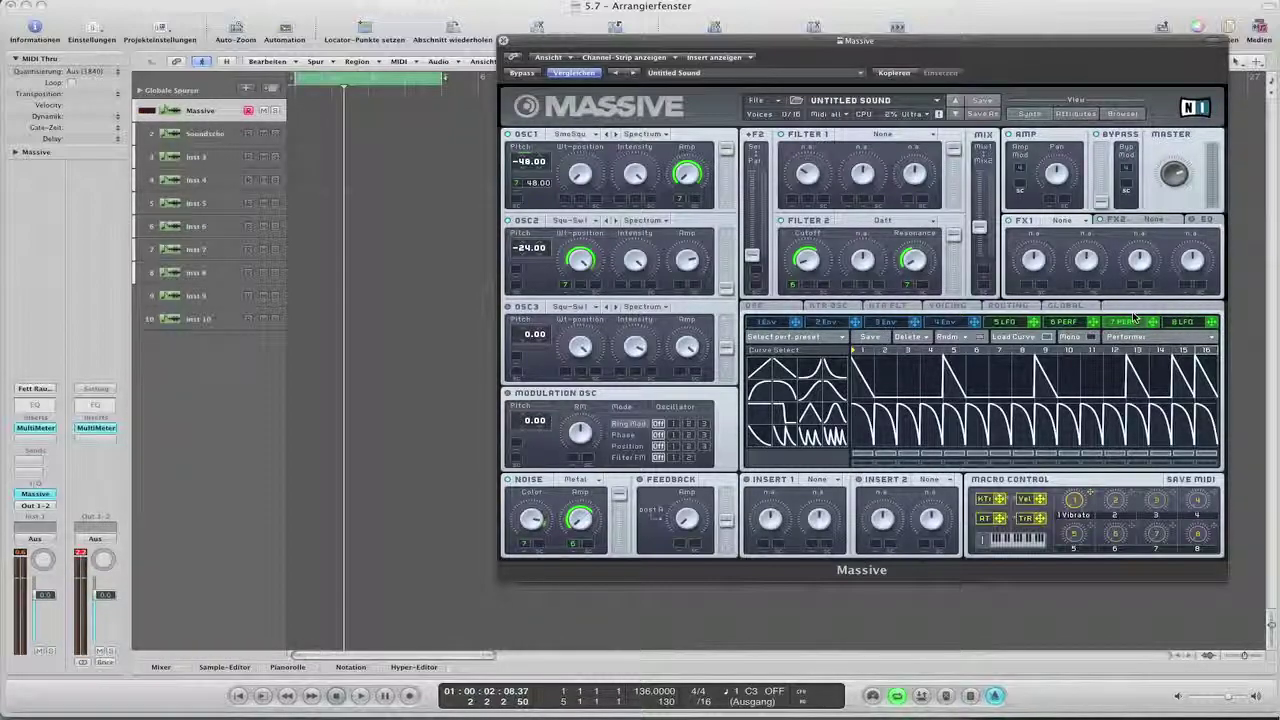
Close modulator 7's curve selection and move the Massive window back toward the middle of the arrangement.
{"action": "left_click", "coordinate": [1050, 337]}
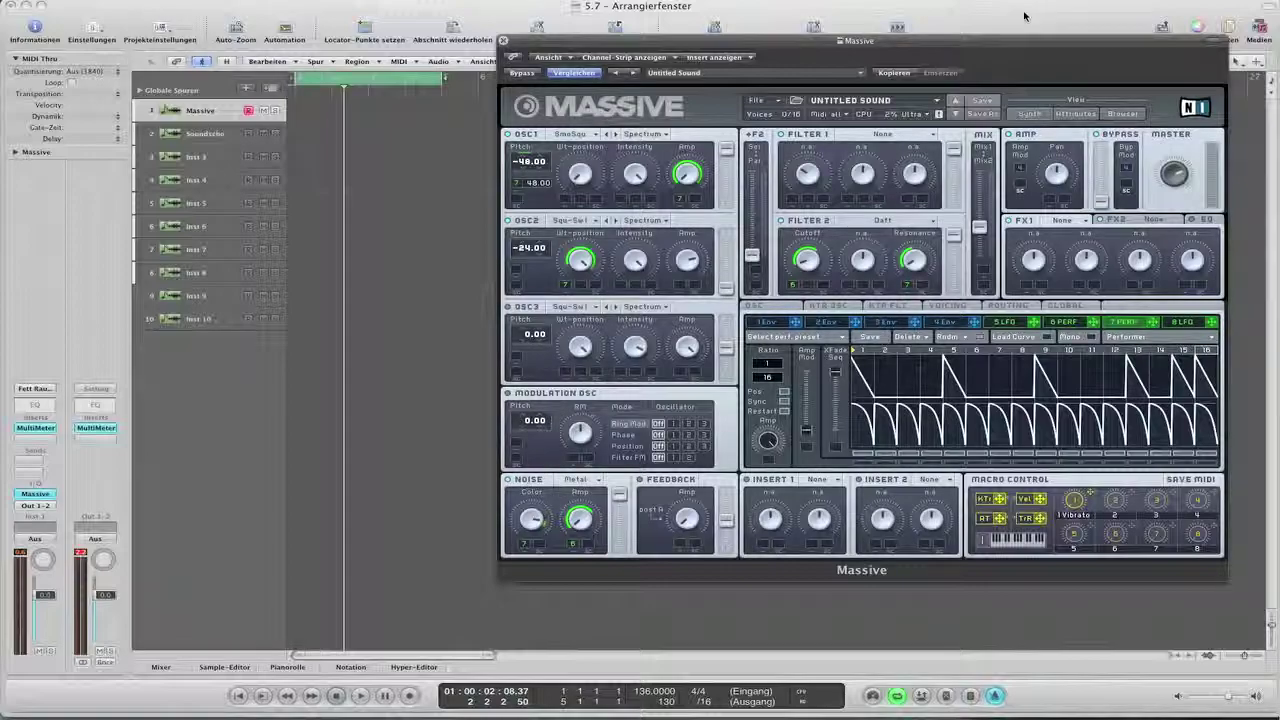
{"action": "left_click_drag", "start_coordinate": [858, 41], "coordinate": [770, 77]}
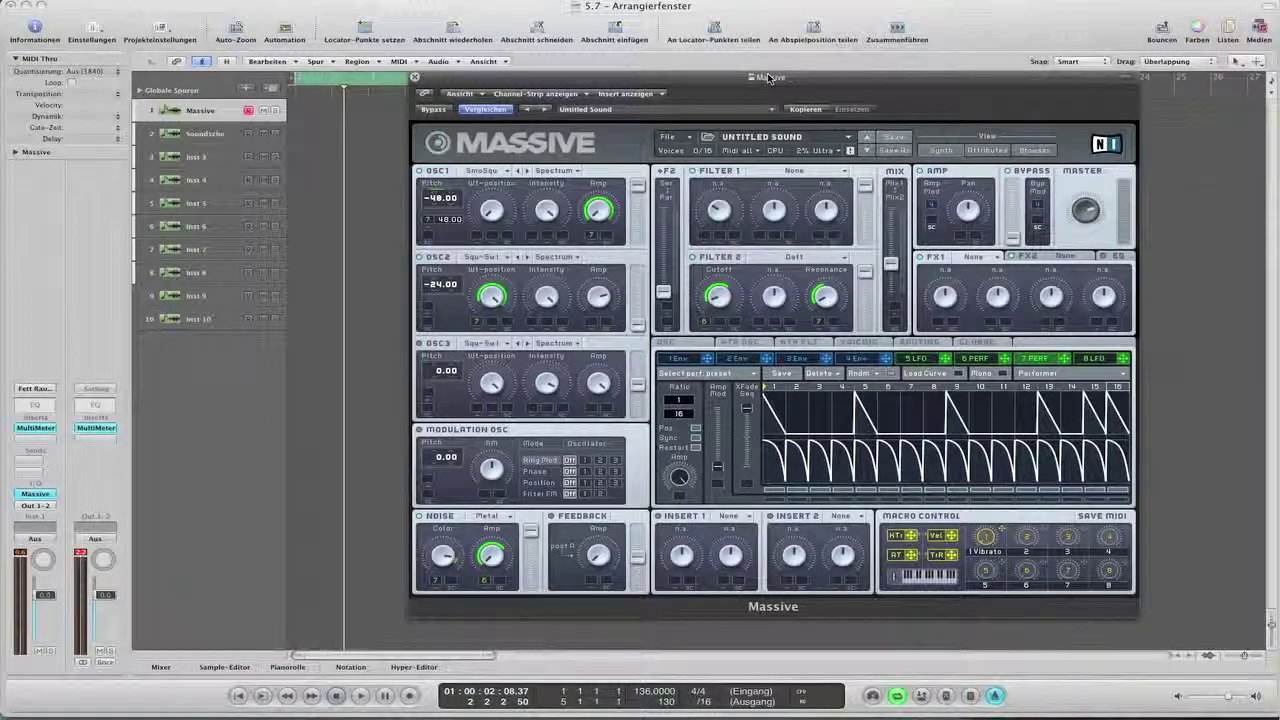